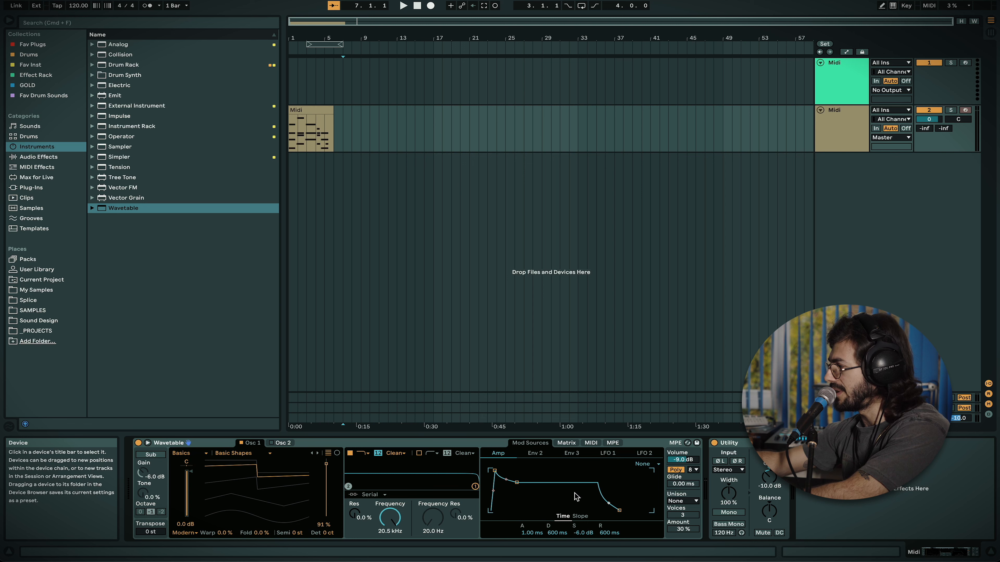
# - View Wavetable's modulation matrix and its MPE modulation settings
pyautogui.click(561, 445)
pyautogui.click(612, 443)
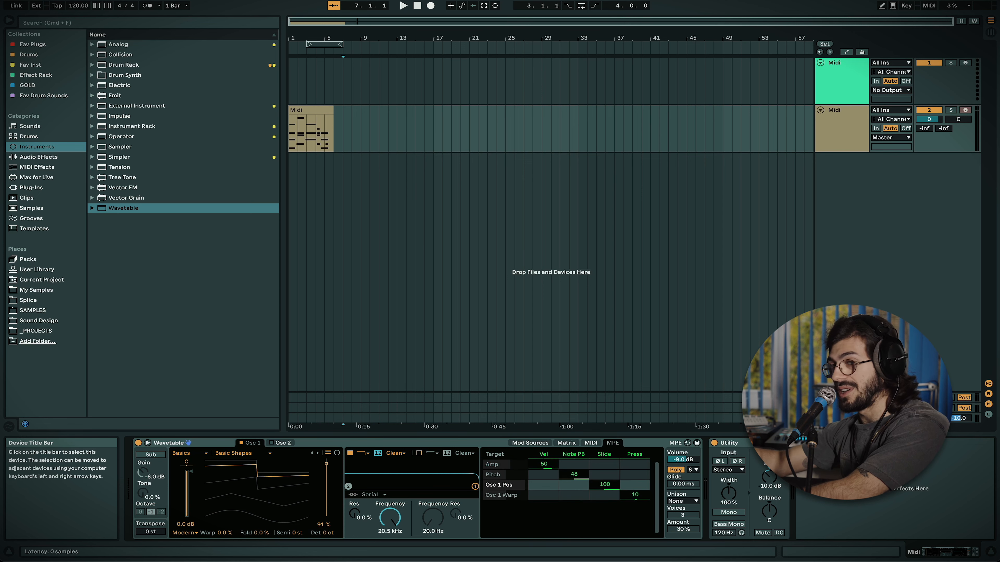
# - Browse the audio effects and examine the color tags that can be assigned to Chorus-Ensemble
pyautogui.click(38, 157)
pyautogui.scroll(-5, 183, 282)
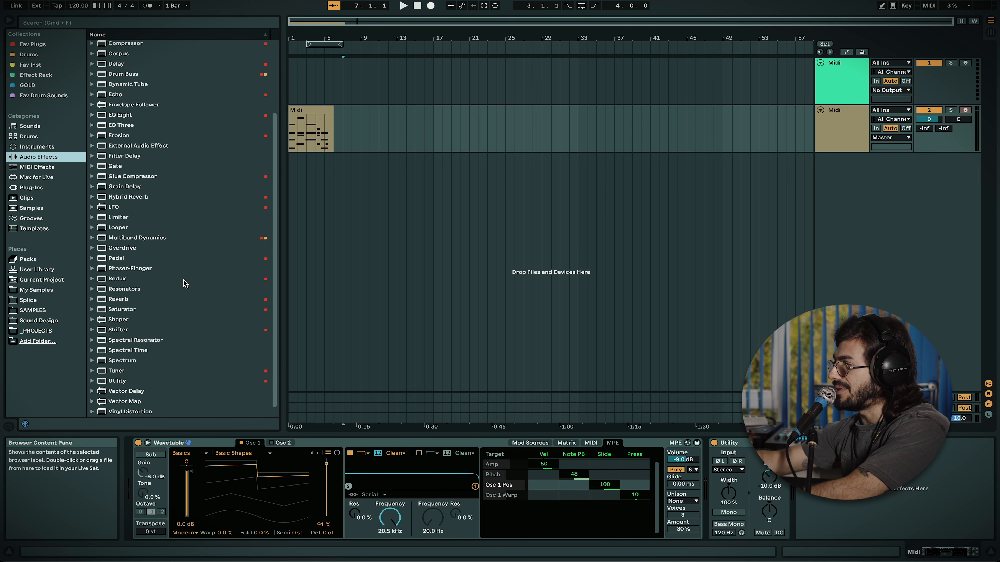
pyautogui.scroll(5, 183, 284)
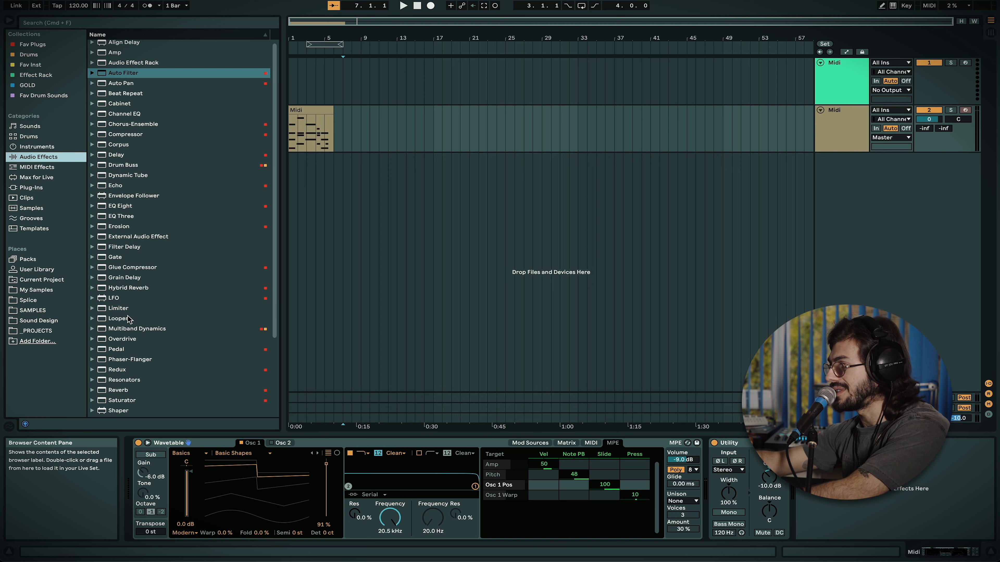
pyautogui.click(265, 132)
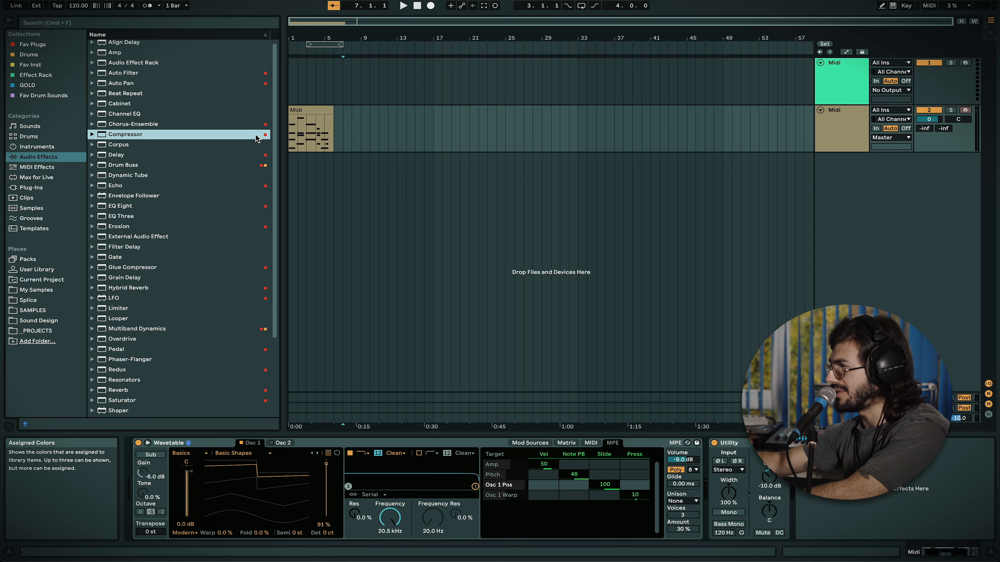
pyautogui.click(249, 167)
pyautogui.click(243, 206)
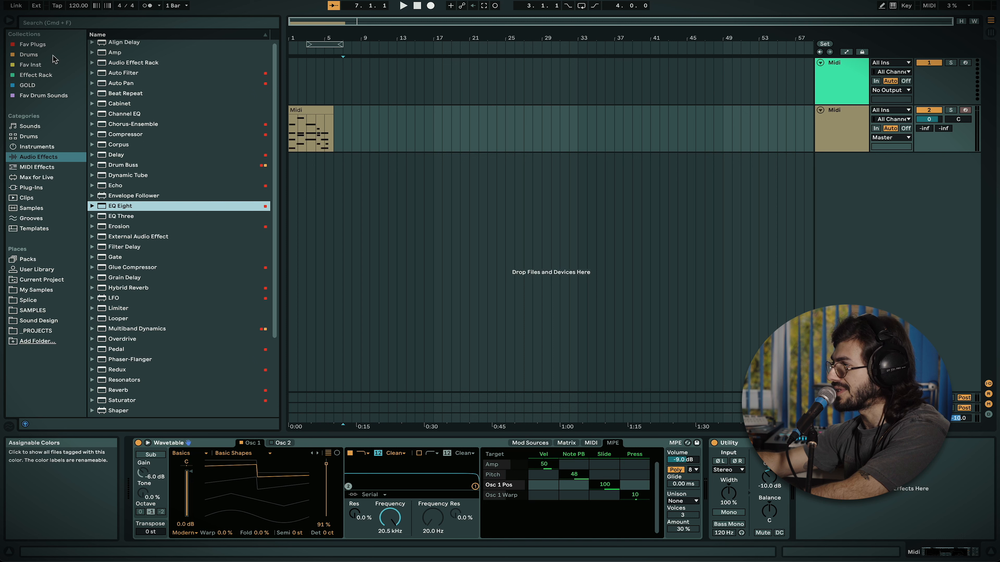
pyautogui.rightClick(135, 124)
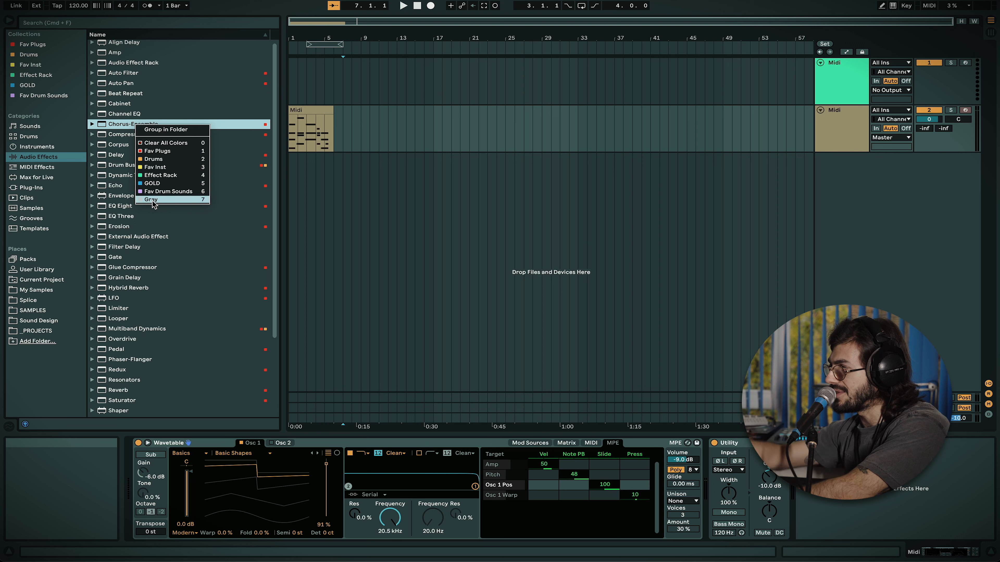
pyautogui.click(115, 231)
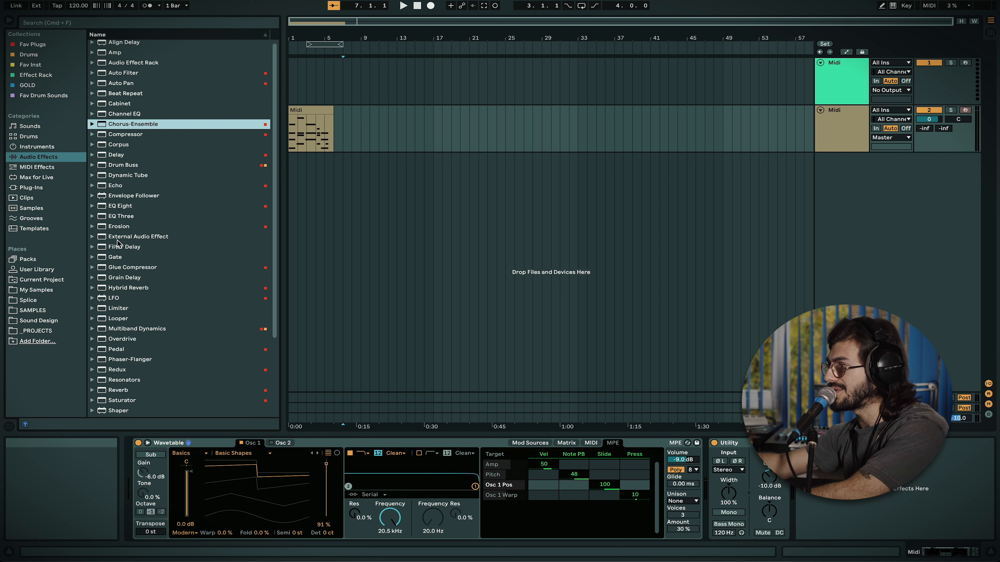
# - Examine the contents of the Fav Plugs, Drums, Fav Inst, Effect Rack, GOLD and Fav Drum Sounds collections
pyautogui.click(34, 46)
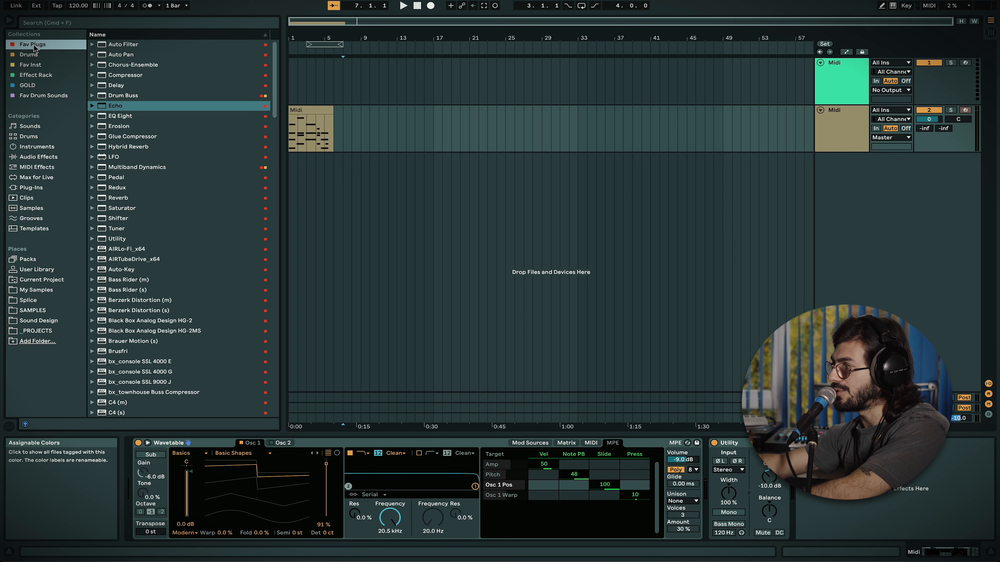
pyautogui.click(46, 55)
pyautogui.click(42, 66)
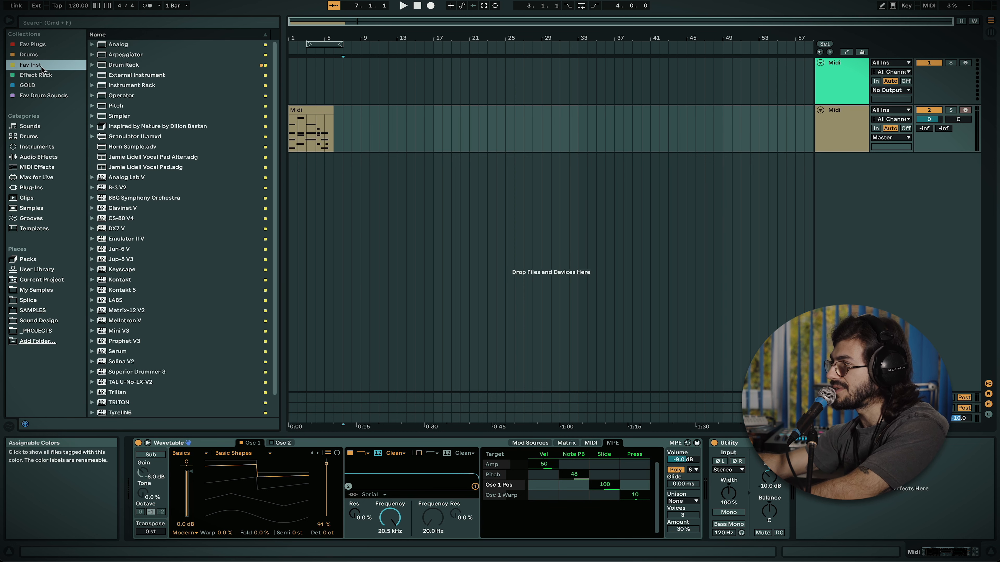
pyautogui.click(52, 74)
pyautogui.click(41, 85)
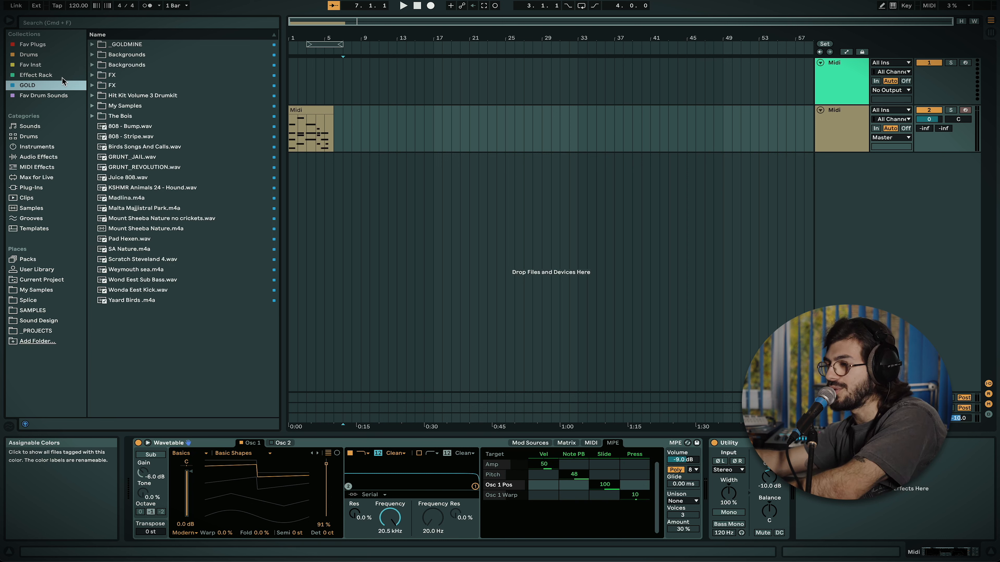
pyautogui.click(61, 97)
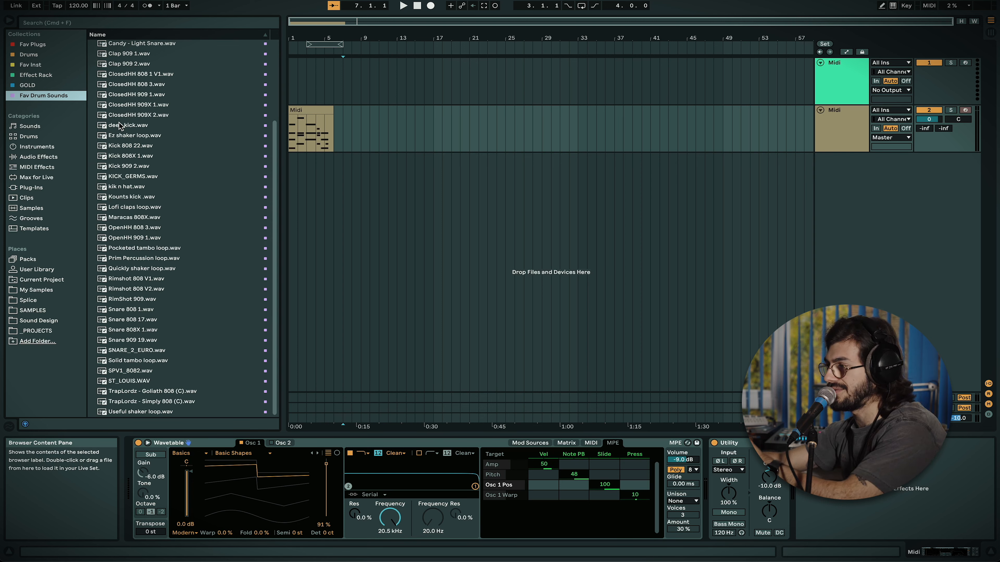
pyautogui.scroll(5, 120, 126)
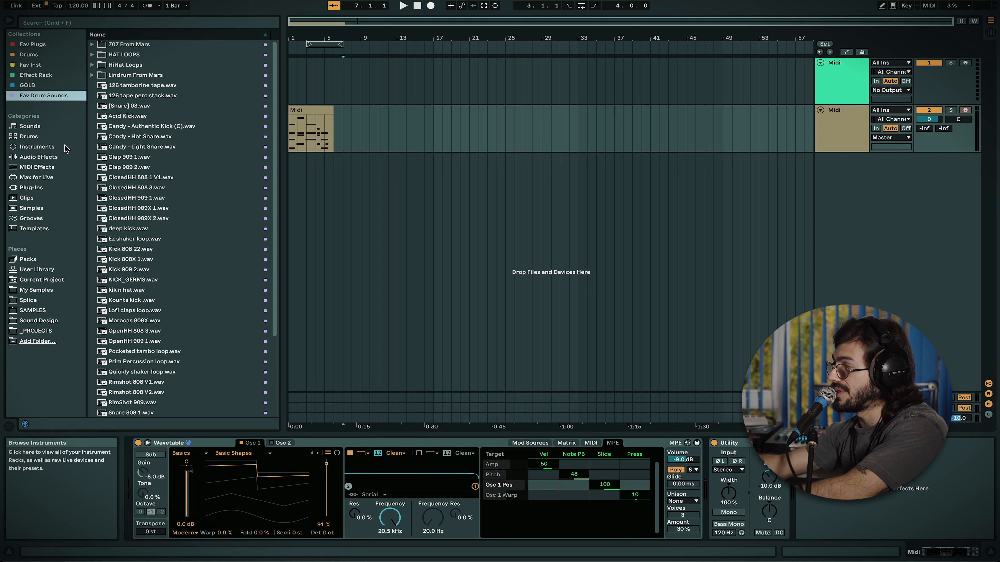
# - Add the Echo audio effect after Utility in the second Midi track's device chain
pyautogui.click(39, 157)
pyautogui.moveTo(118, 191); pyautogui.dragTo(683, 422)
pyautogui.moveTo(834, 508); pyautogui.dragTo(835, 508)
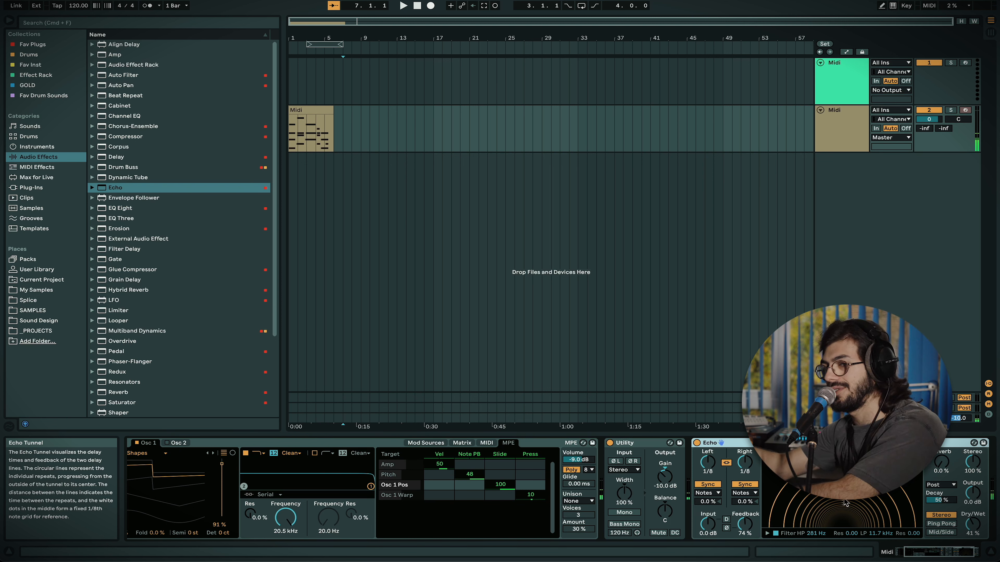
pyautogui.hscroll(3, 880, 521)
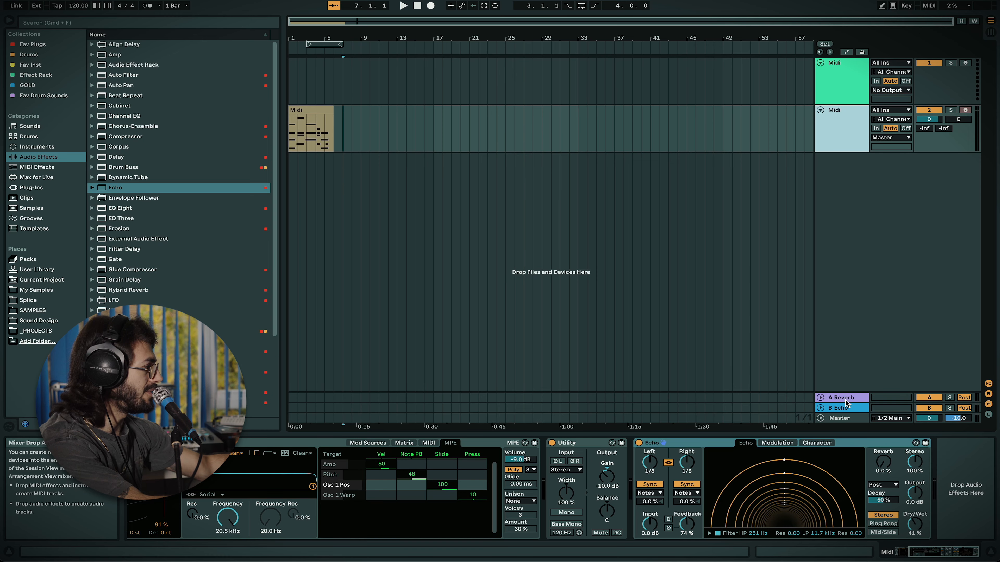
# - Look at the device chains of the reverb and echo returns, the master and both Midi tracks
pyautogui.click(846, 400)
pyautogui.click(845, 409)
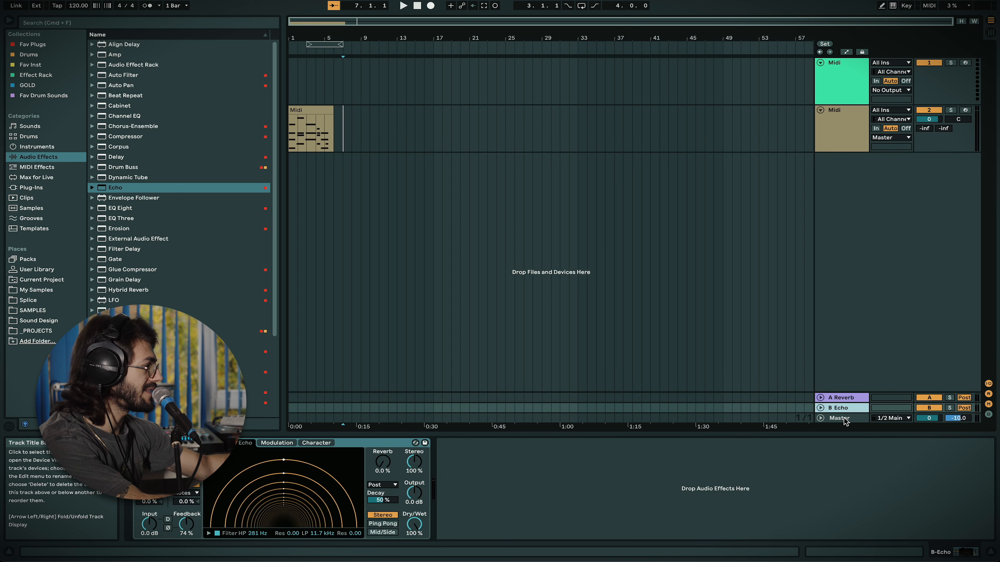
pyautogui.click(843, 419)
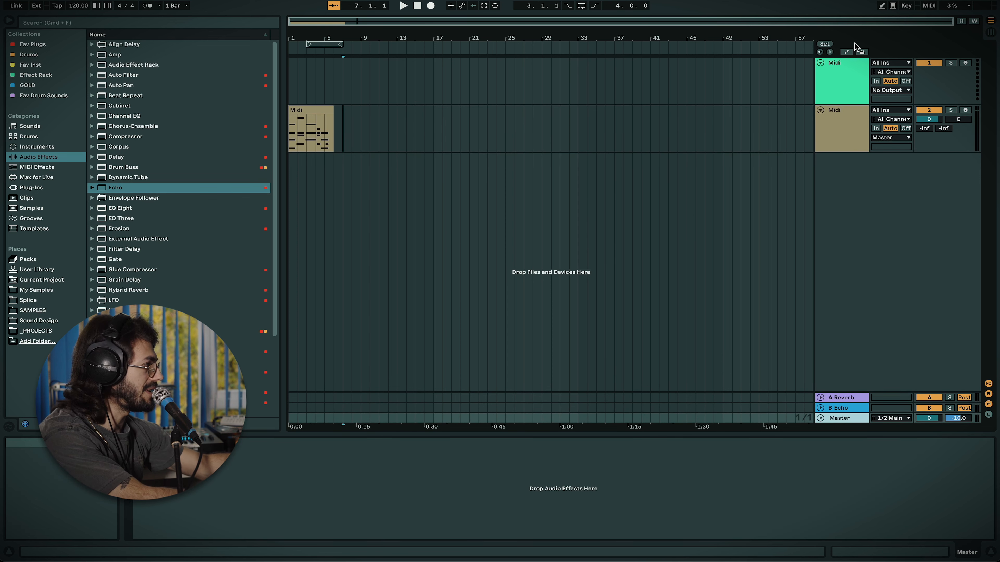
pyautogui.click(843, 122)
pyautogui.click(842, 87)
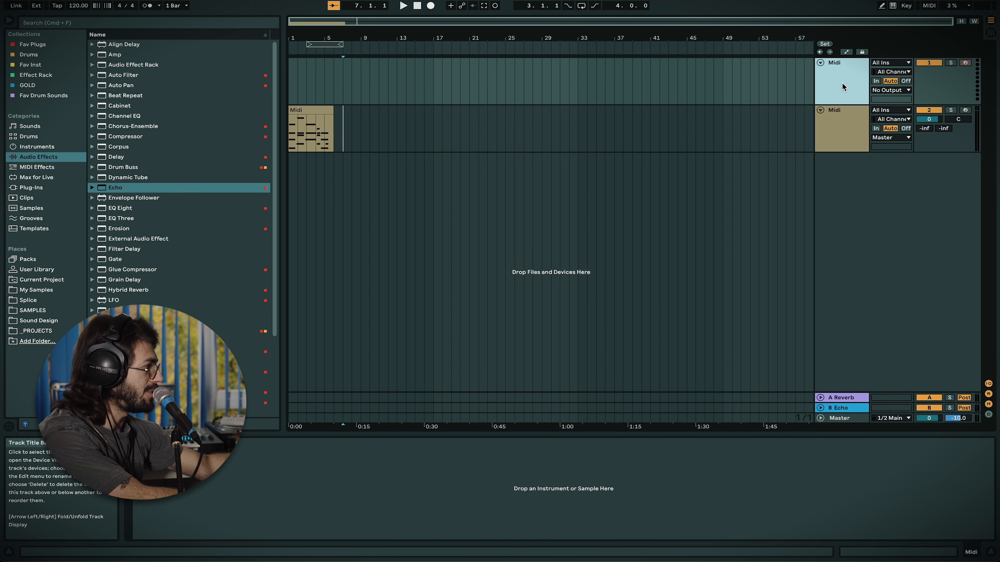
pyautogui.click(848, 126)
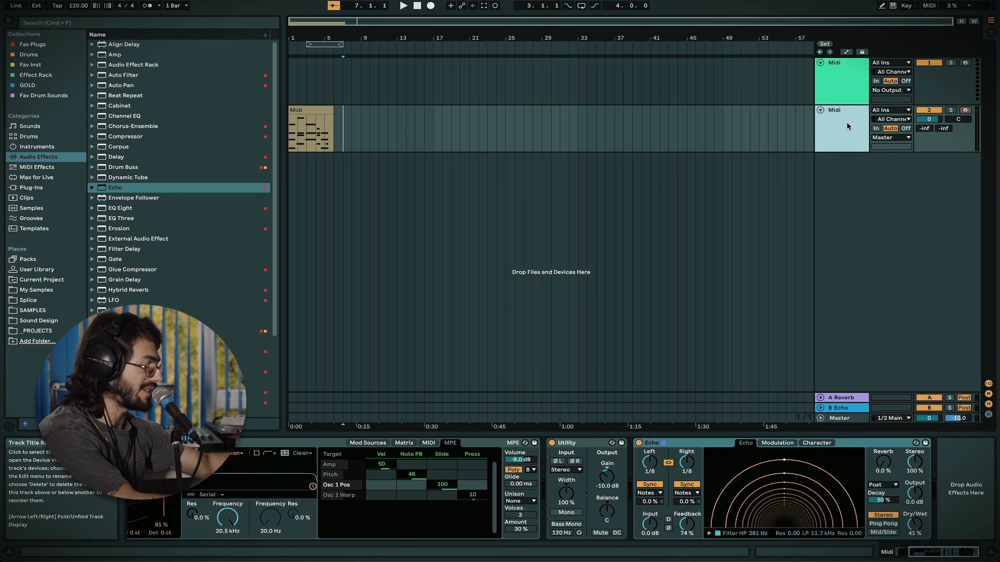
# - Create an audio track below the second Midi track, try its mixer switches, arm it and pan it to 7L
pyautogui.press('super+t')
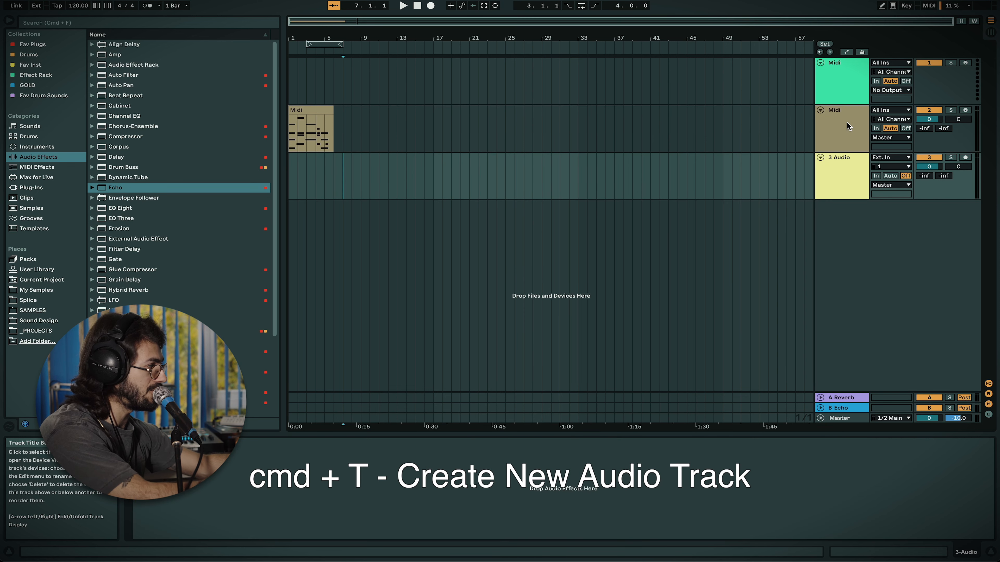
pyautogui.click(966, 158)
pyautogui.click(951, 157)
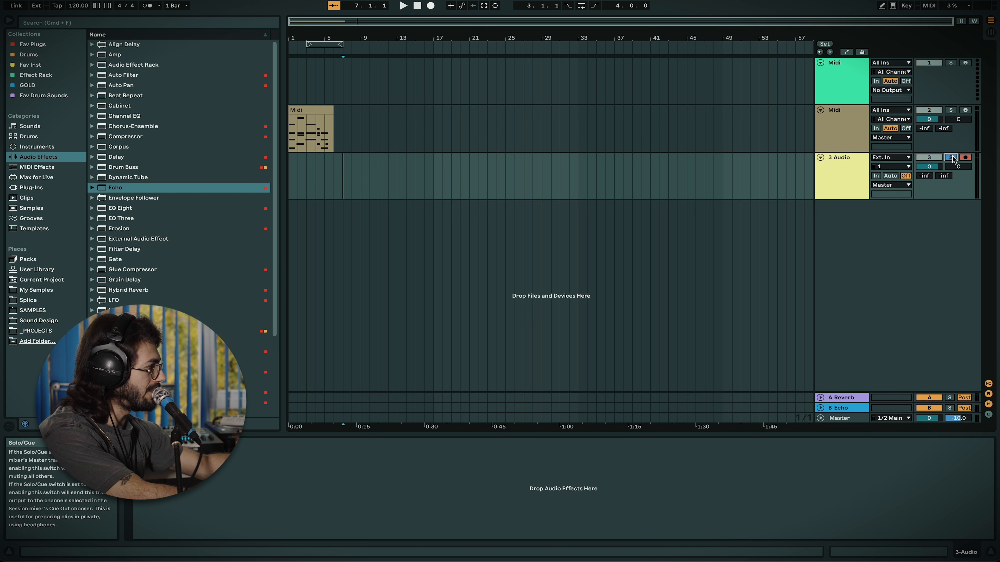
pyautogui.click(929, 158)
pyautogui.moveTo(930, 164)
pyautogui.mouseDown()
pyautogui.moveTo(930, 176)
pyautogui.moveTo(958, 172)
pyautogui.moveTo(944, 156)
pyautogui.mouseUp()
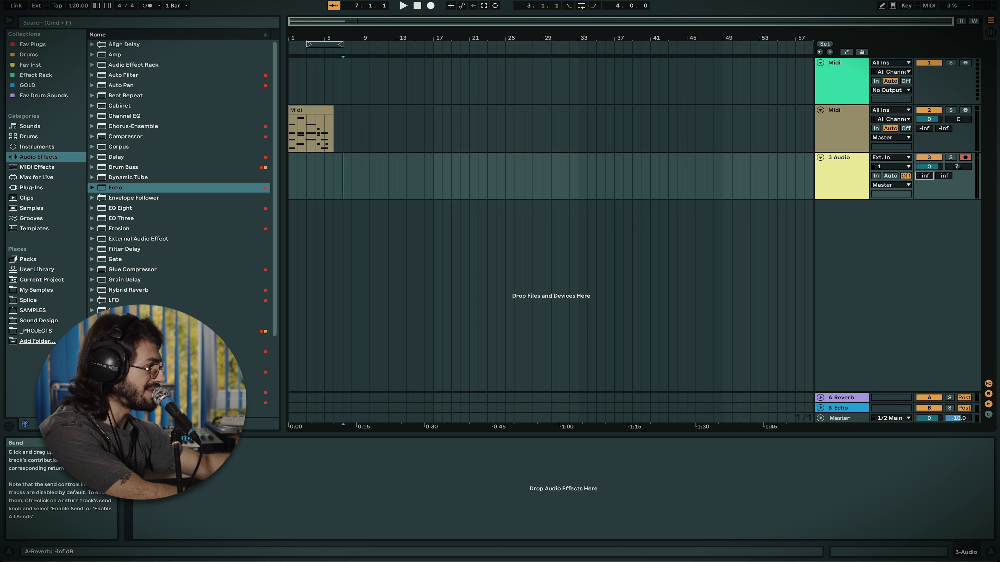
# - Examine the effect devices on the A Reverb and B Echo return tracks
pyautogui.click(842, 410)
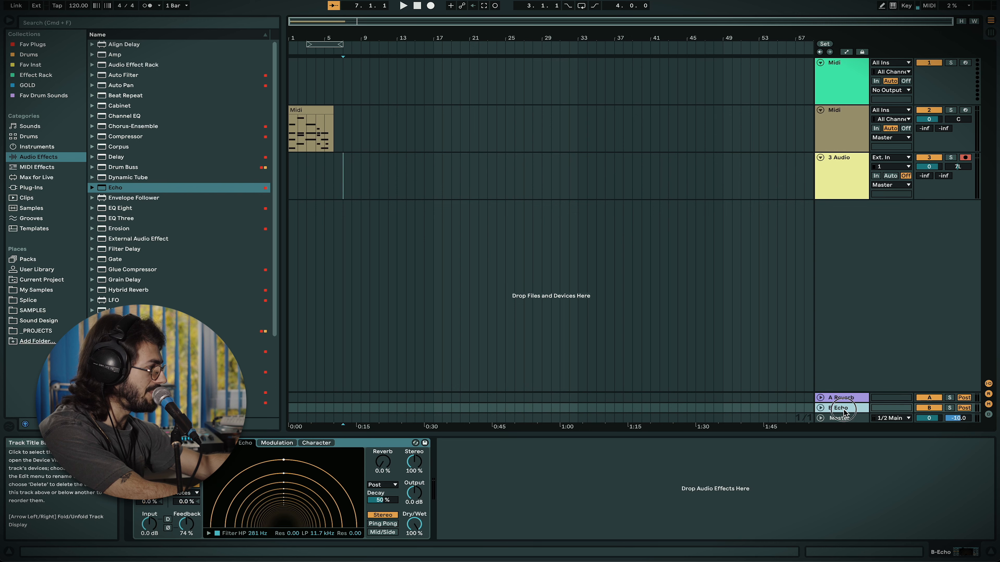
pyautogui.click(841, 399)
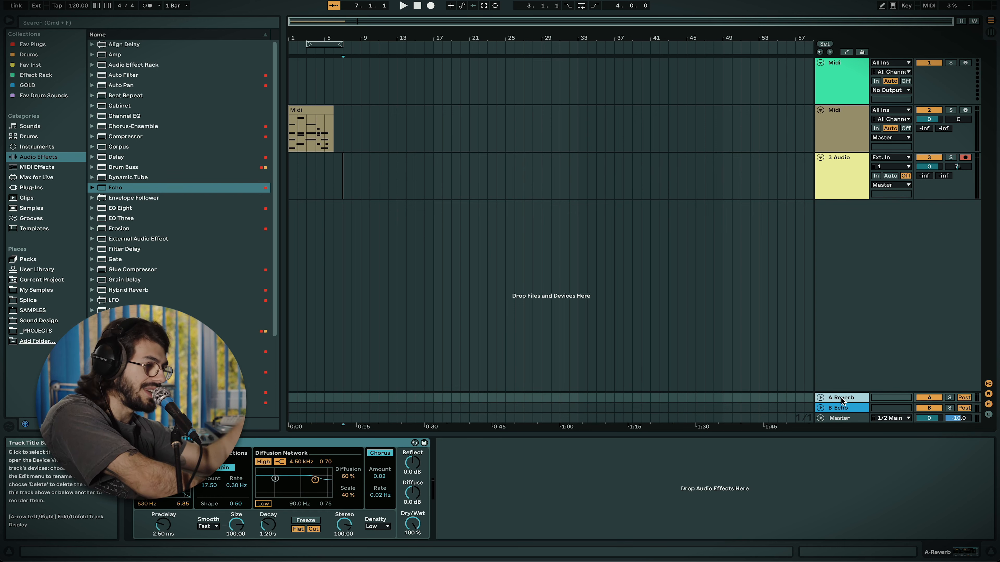
pyautogui.click(834, 406)
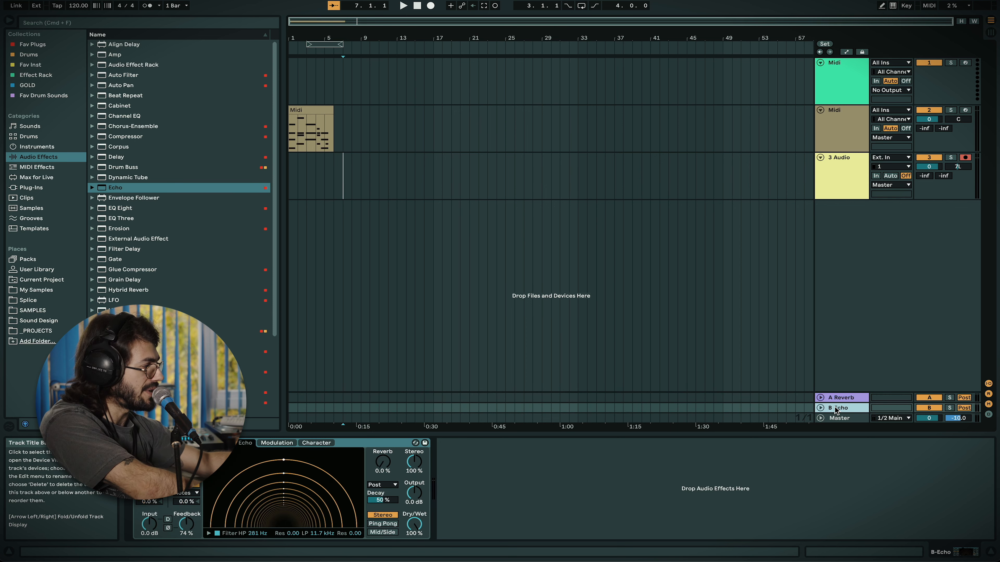
pyautogui.click(845, 396)
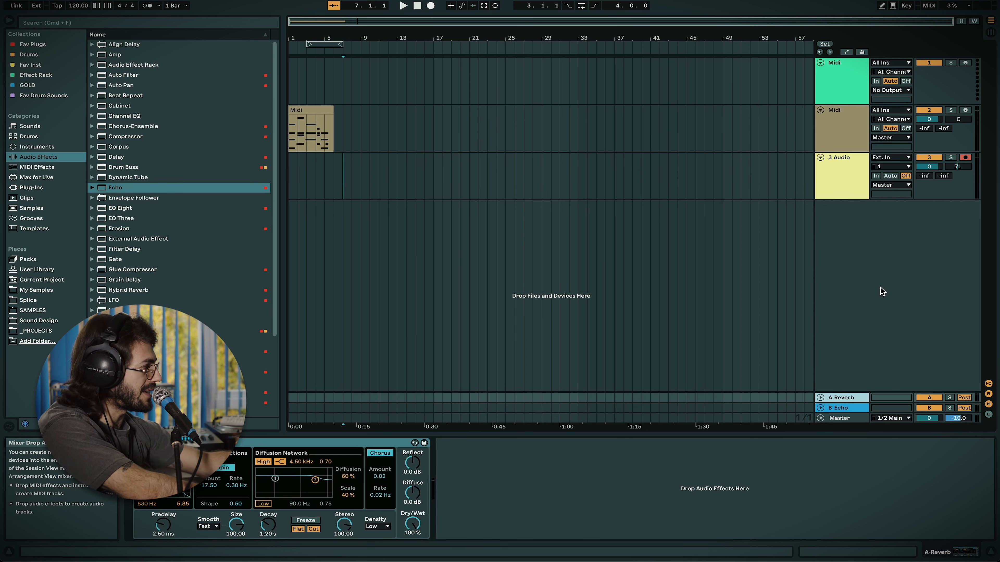
# - Arm the second Midi track for recording and turn off its Echo device
pyautogui.click(844, 130)
pyautogui.click(964, 111)
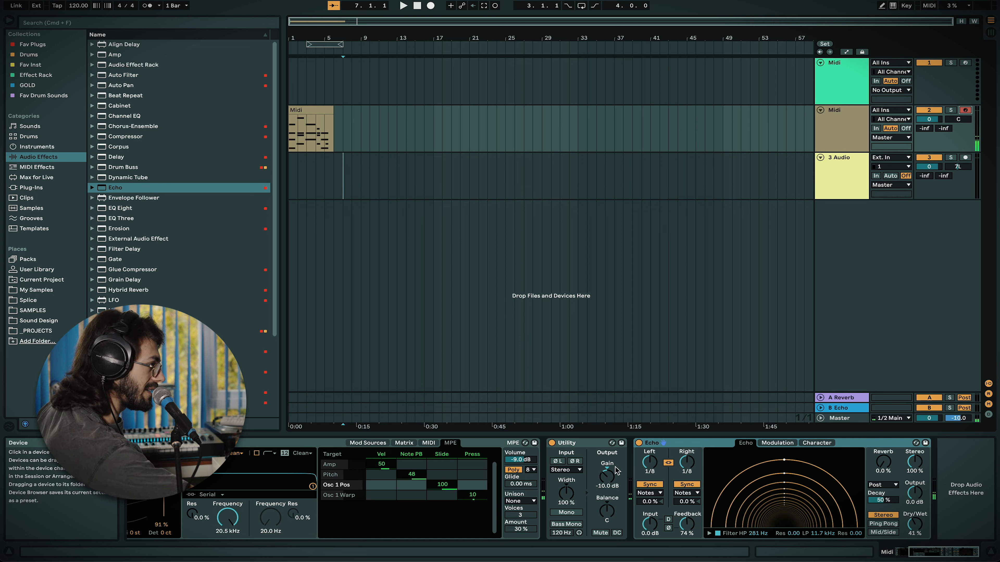
pyautogui.click(639, 444)
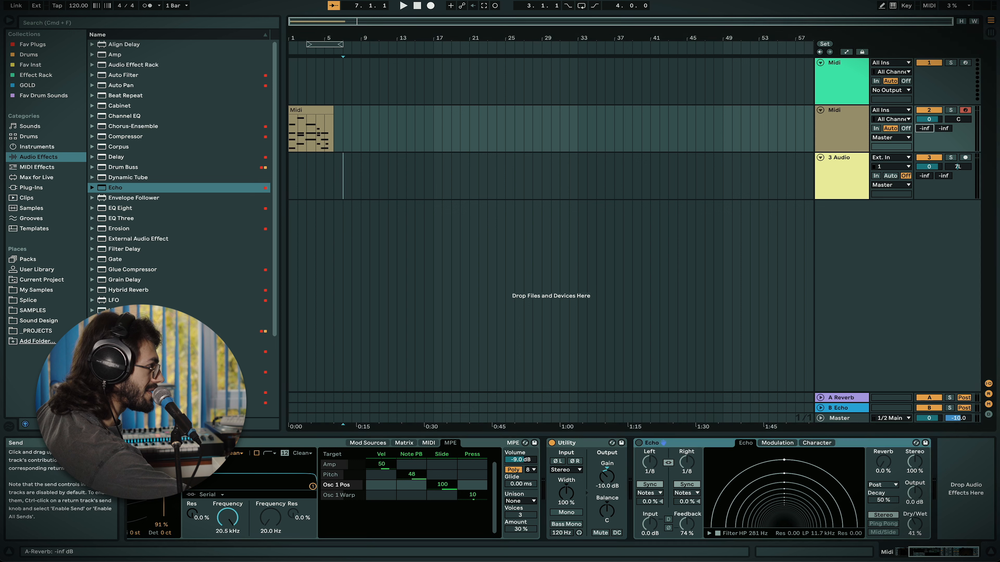
# - Try out the reverb and echo sends on the second Midi track
pyautogui.moveTo(925, 129); pyautogui.dragTo(925, 132)
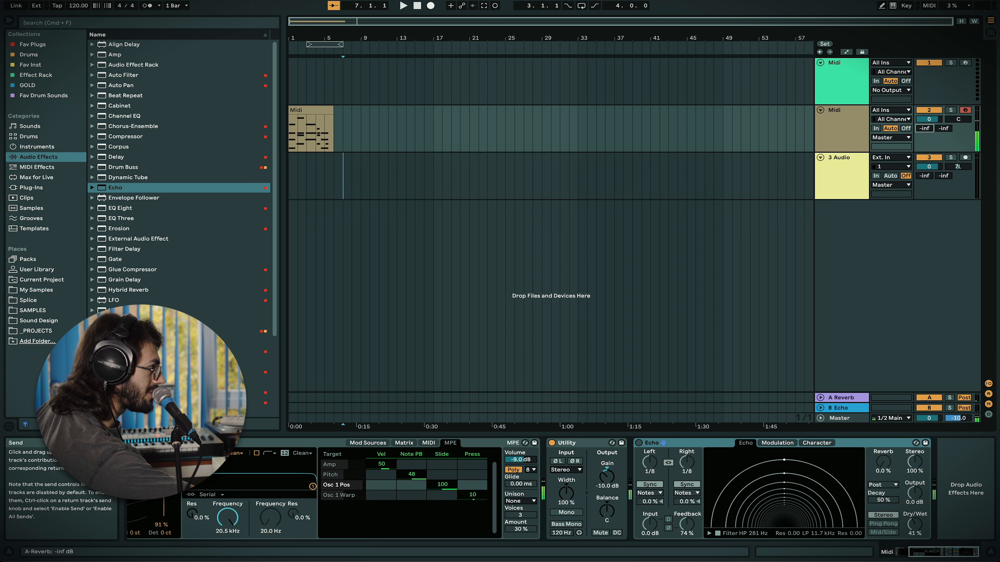
pyautogui.moveTo(944, 128)
pyautogui.mouseDown()
pyautogui.moveTo(944, 118)
pyautogui.moveTo(944, 129)
pyautogui.mouseUp()
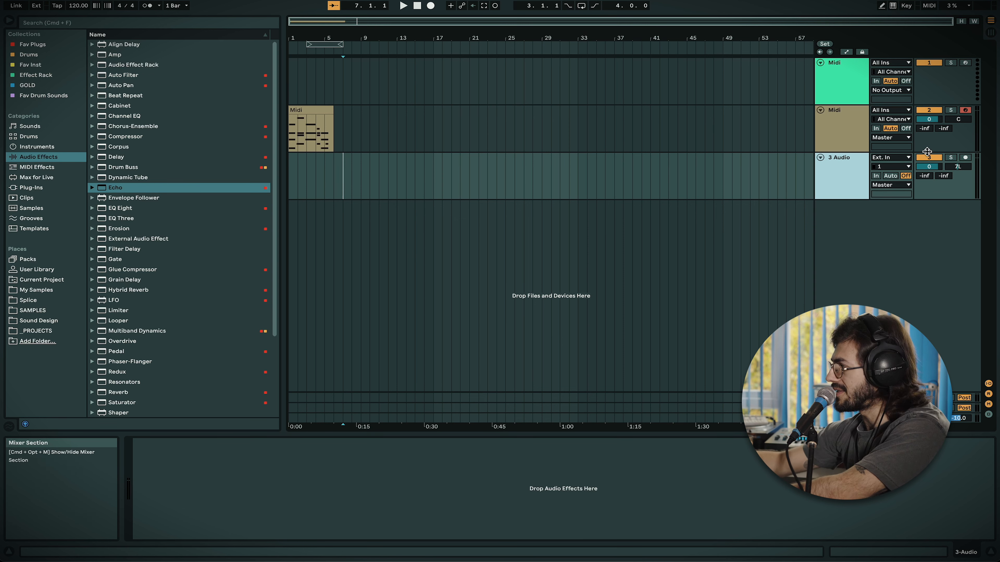
# - Arm the audio track and set its external input channel to 5/6 Reface
pyautogui.click(892, 158)
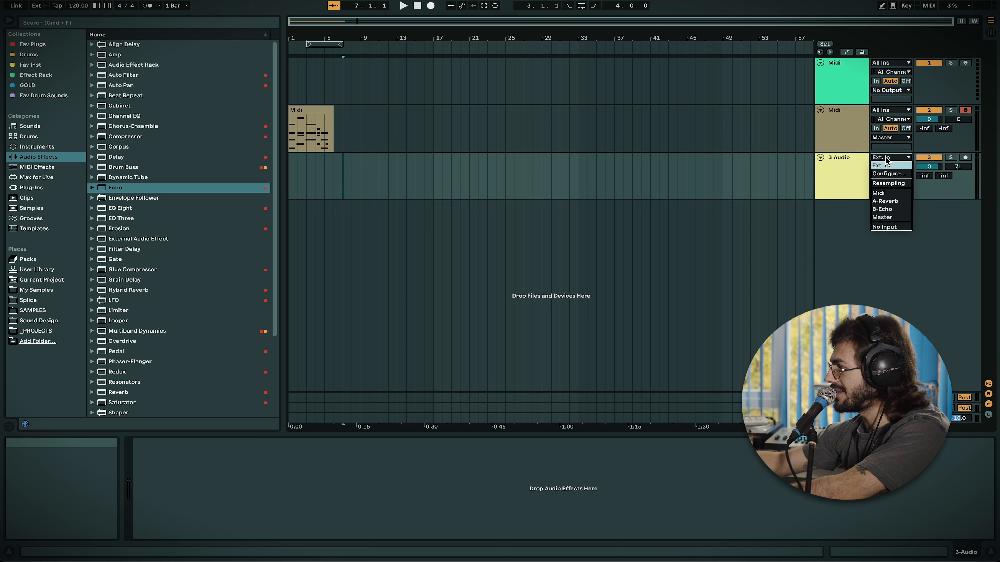
pyautogui.click(861, 186)
pyautogui.click(885, 166)
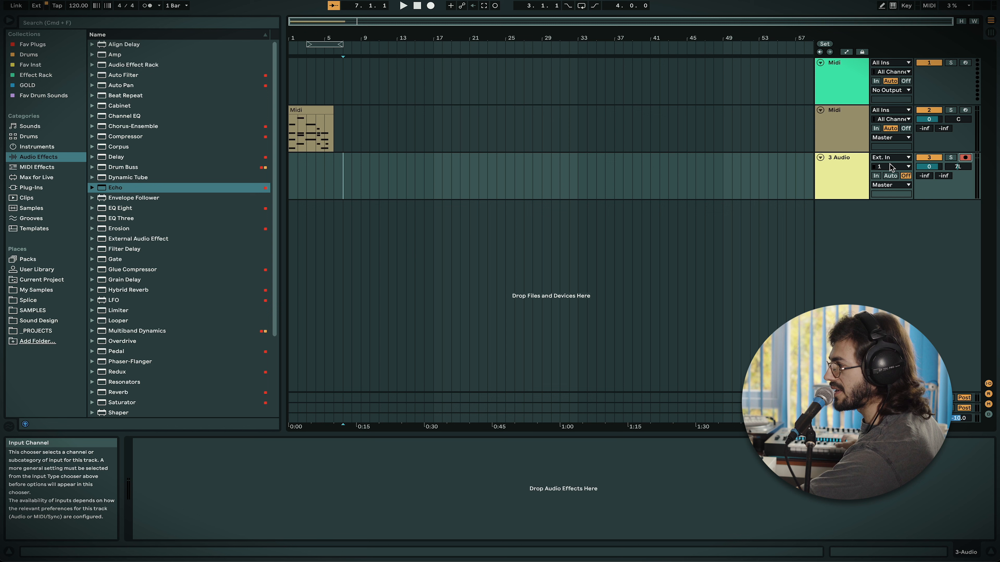
pyautogui.click(892, 166)
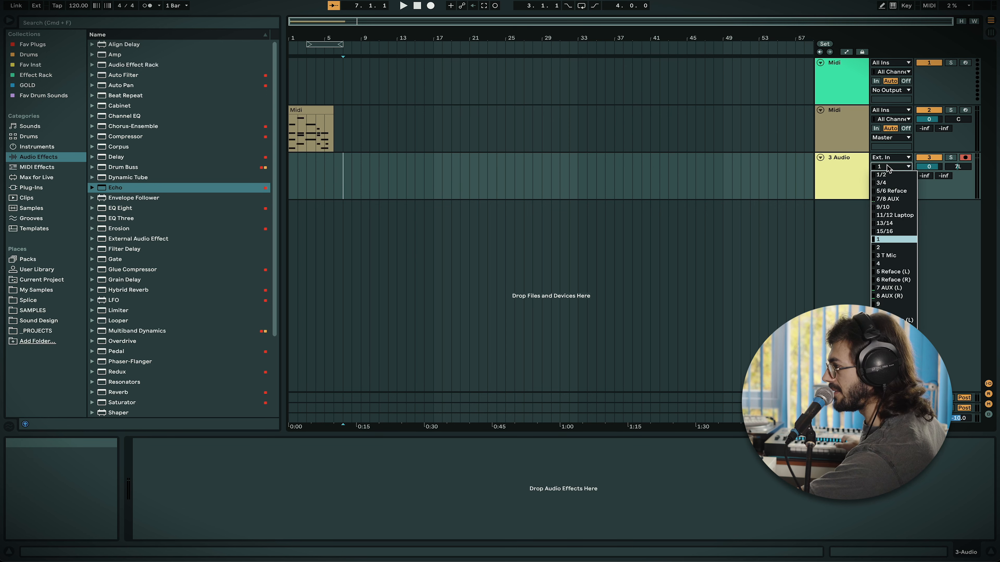
pyautogui.click(896, 192)
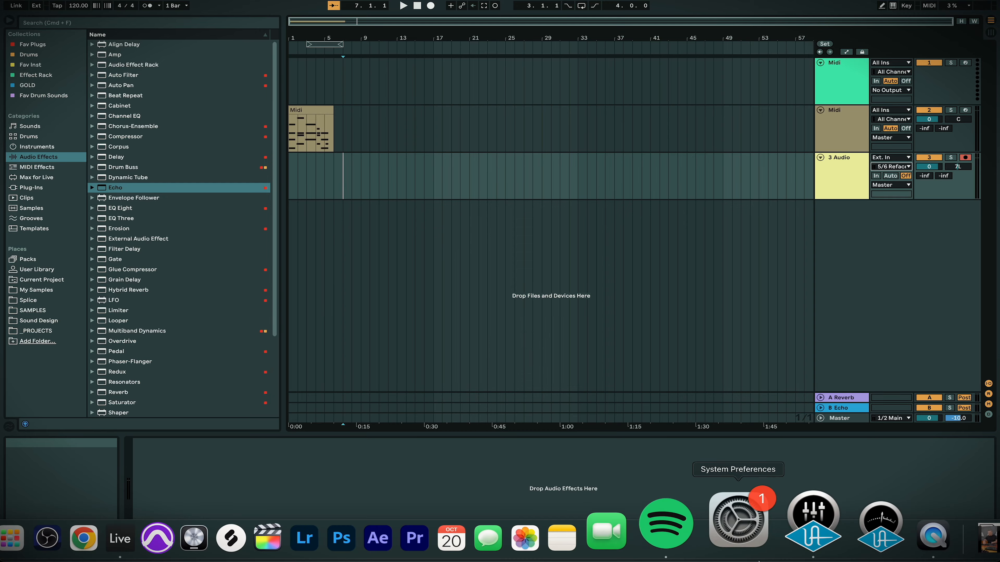
# - Switch to the Universal Audio Console mixer and unmute the Reface CS channel
pyautogui.click(813, 528)
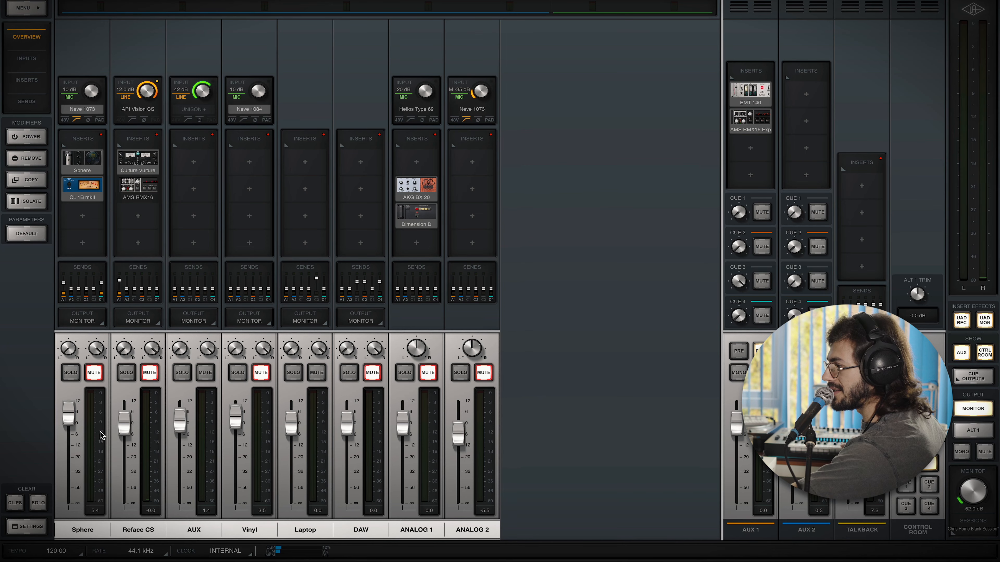
pyautogui.click(151, 373)
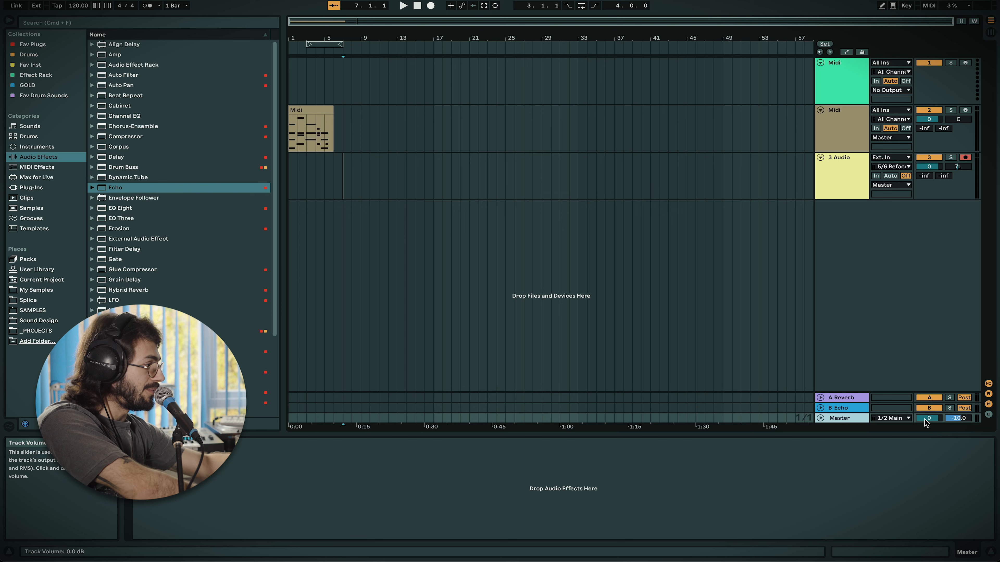
# - Try lowering the Master track's volume slider
pyautogui.moveTo(926, 423); pyautogui.dragTo(926, 436)
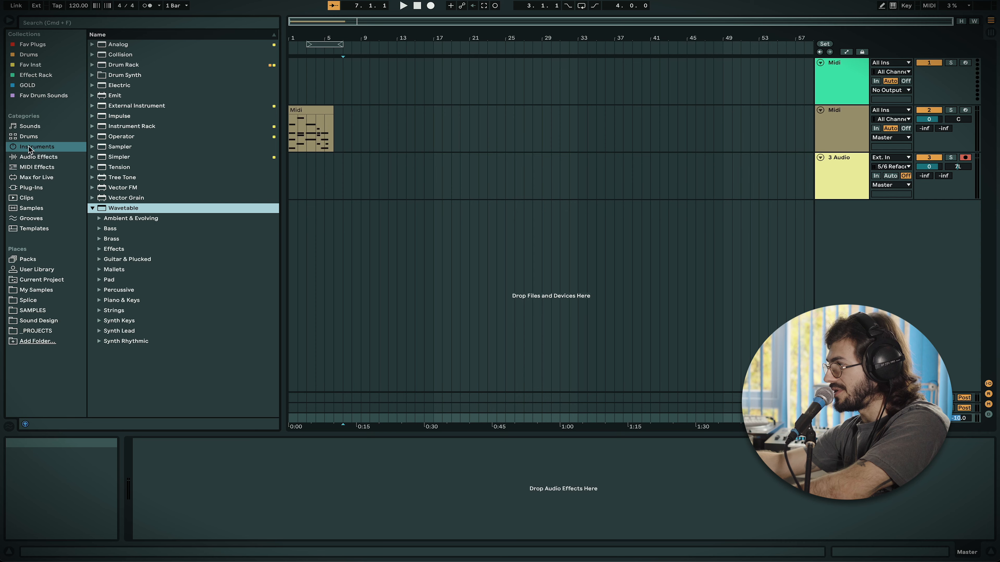
# - Look into Wavetable's Bass preset folder in the Instruments browser, highlight Abdominal Bass.adv and collapse the folder
pyautogui.press('Down')
pyautogui.press('Down')
pyautogui.press('Right')
pyautogui.press('Down')
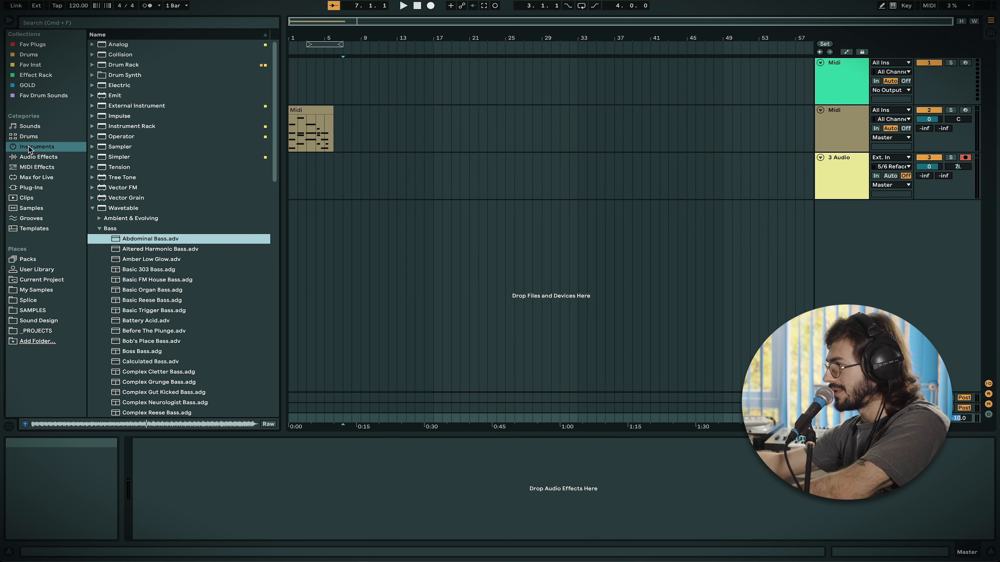
pyautogui.press('Left')
pyautogui.press('Left')
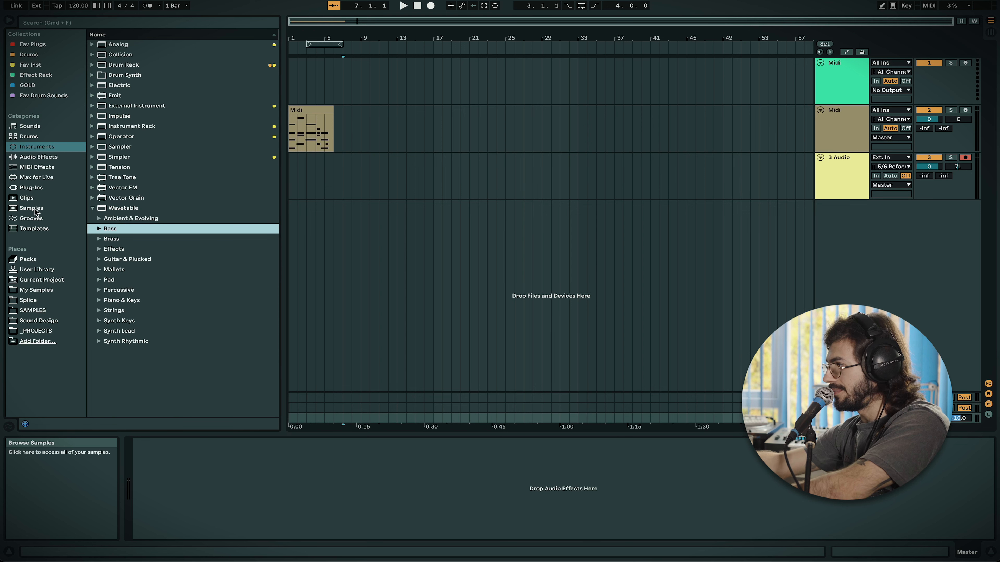
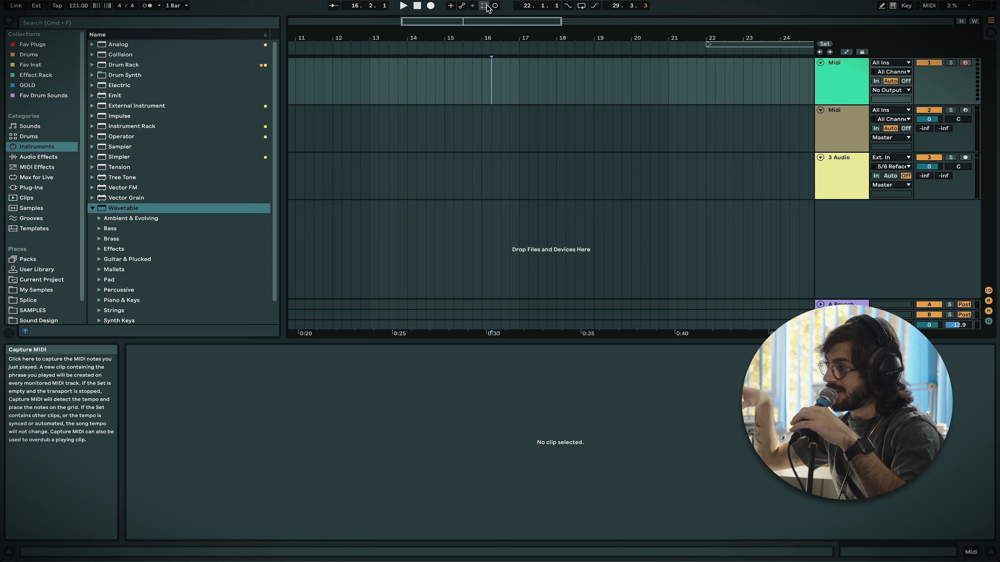
# - Select the second Midi track and play the arrangement from 16.2.1 with the metronome on, stopping in bar 22
pyautogui.click(839, 136)
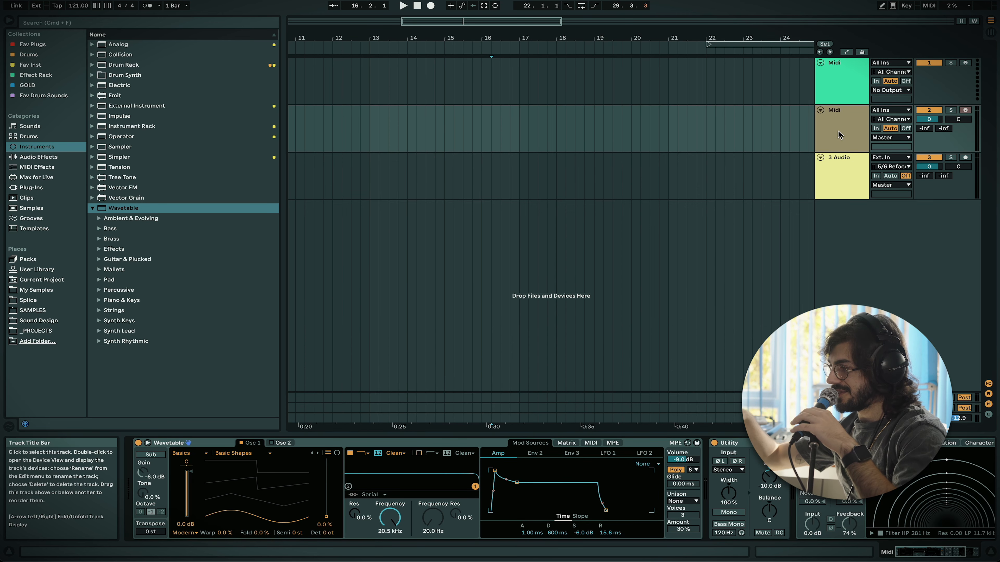
pyautogui.click(492, 128)
pyautogui.press('space')
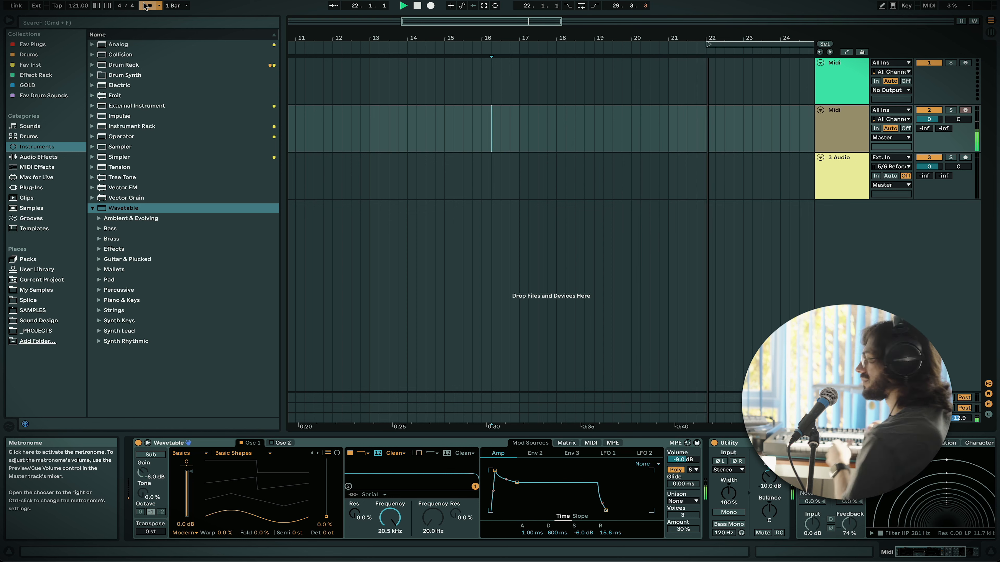
pyautogui.press('space')
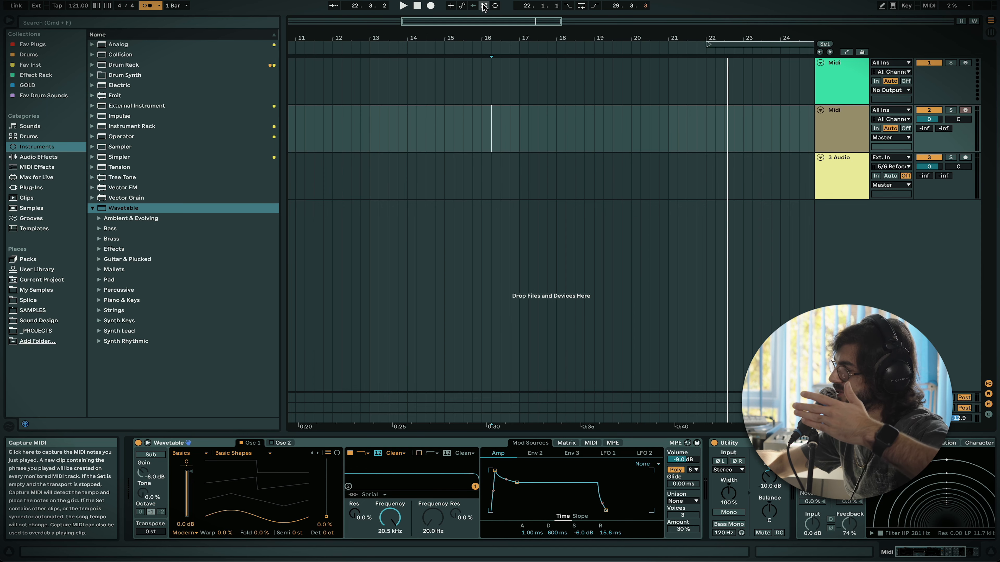
# - Capture the notes just played as a clip on the second Midi track, shift it slightly earlier and play it back
pyautogui.click(484, 6)
pyautogui.moveTo(556, 110)
pyautogui.mouseDown()
pyautogui.moveTo(521, 110)
pyautogui.moveTo(539, 110)
pyautogui.mouseUp()
pyautogui.click(553, 128)
pyautogui.press('space')
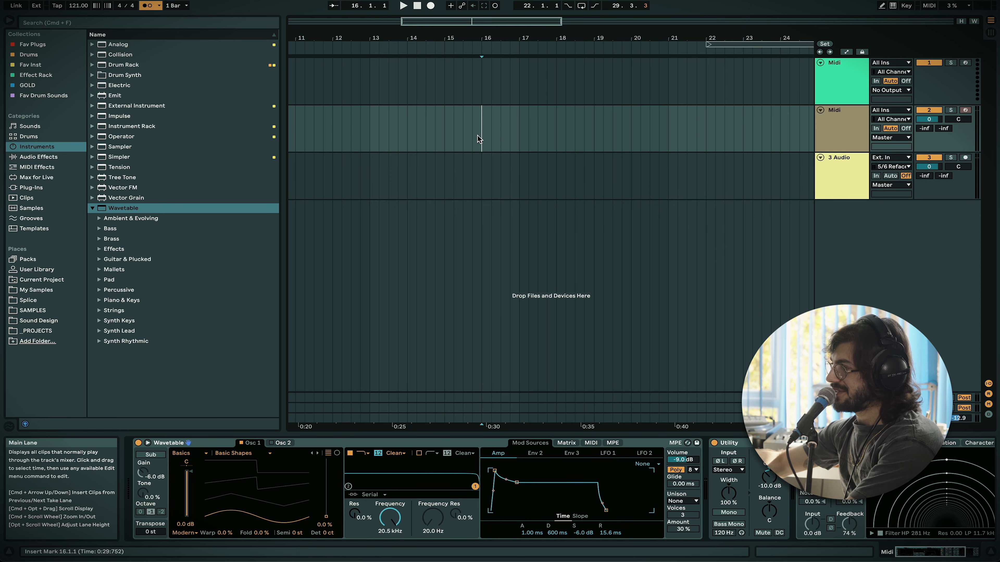
# - View the tracks in Session View and return to Arrangement View
pyautogui.press('Tab')
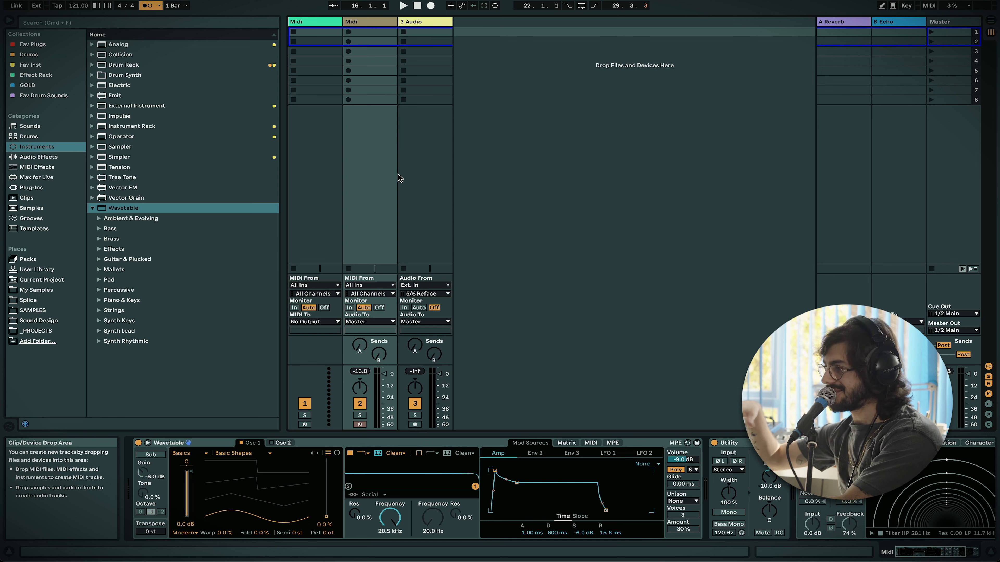
pyautogui.press('Tab')
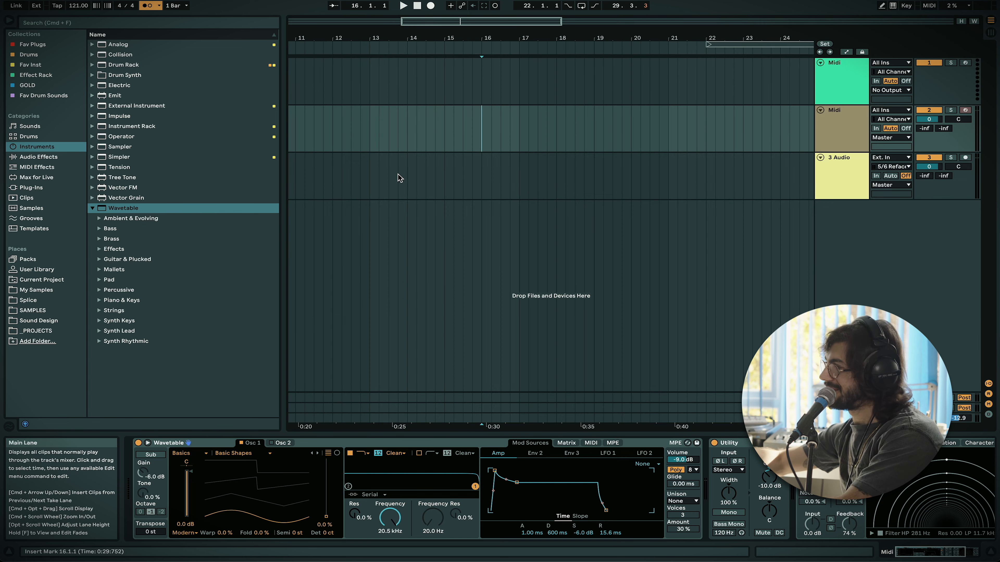
# - Select bars 13 to 17 on the second Midi track and loop that range
pyautogui.click(379, 130)
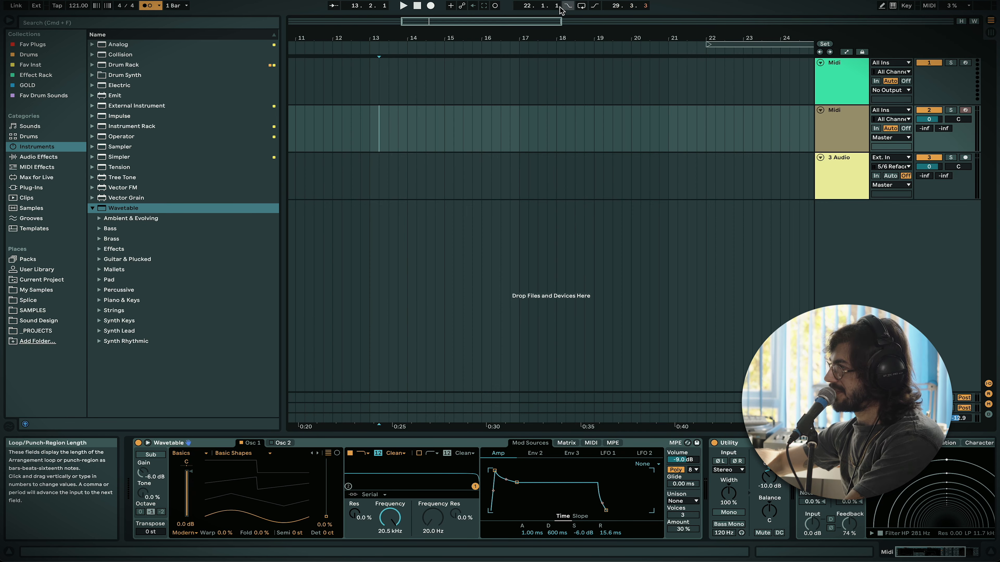
pyautogui.moveTo(363, 125); pyautogui.dragTo(524, 126)
pyautogui.press('super+l')
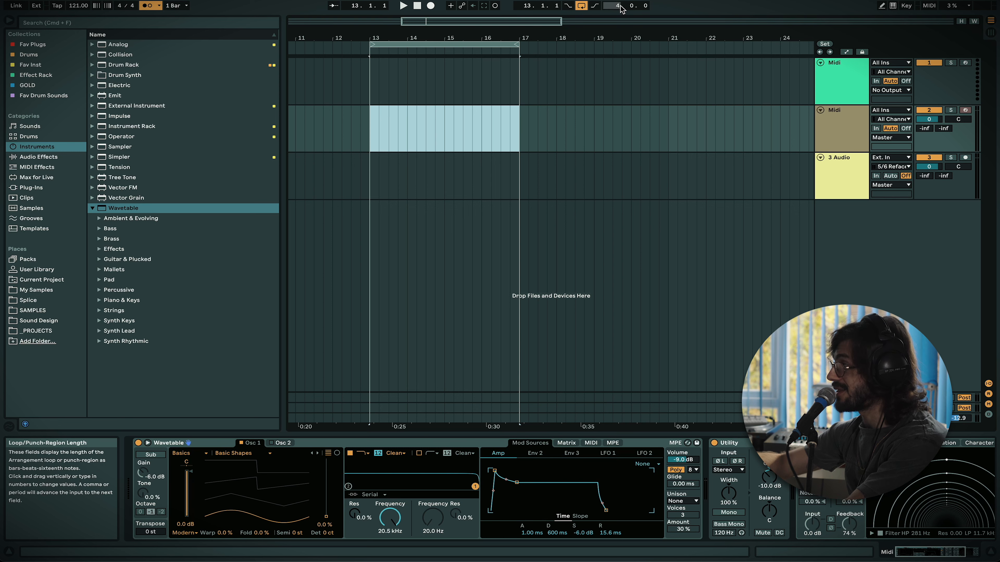
# - Select from 1.1.1 to 52.1.1 on the second Midi track and loop that range
pyautogui.press('w')
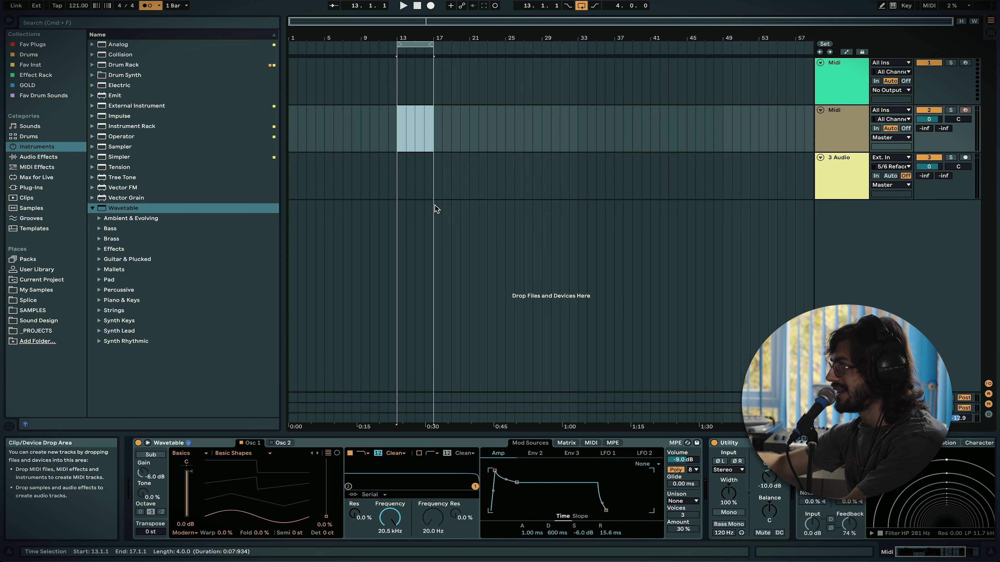
pyautogui.click(685, 119)
pyautogui.moveTo(750, 128); pyautogui.dragTo(226, 153)
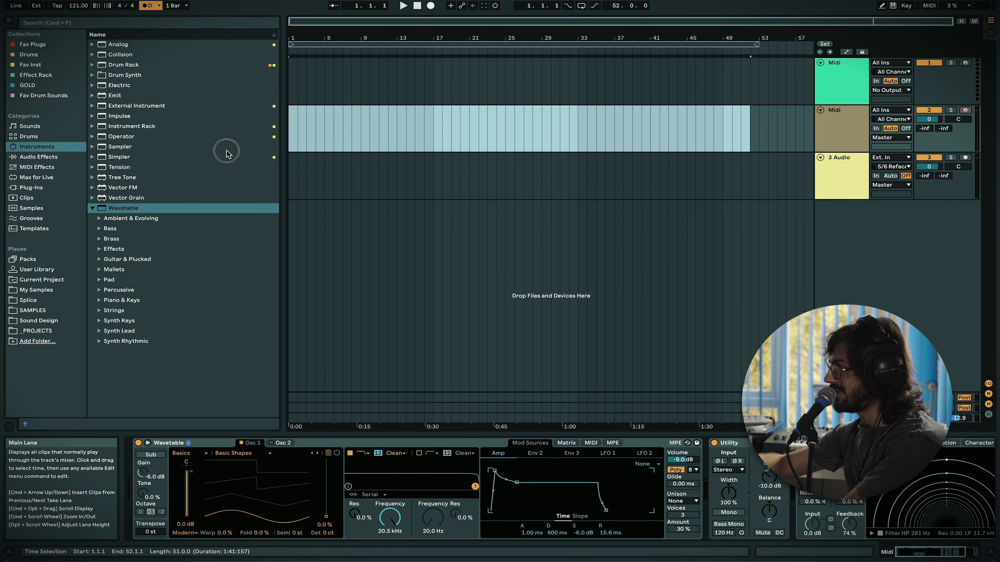
pyautogui.press('super+l')
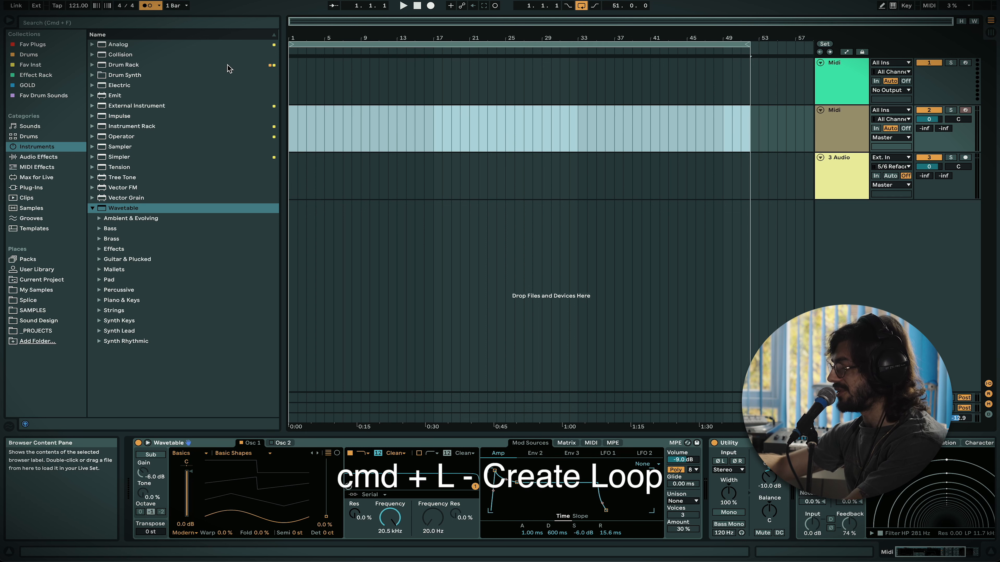
# - Review the audio/video export settings for the looped range and close them without exporting
pyautogui.press('super+shift+r')
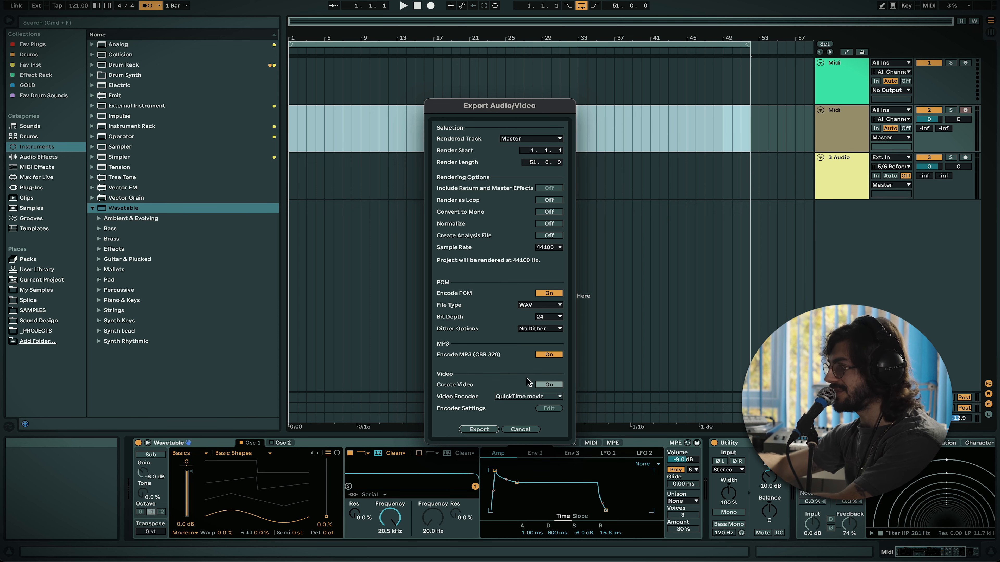
pyautogui.click(520, 429)
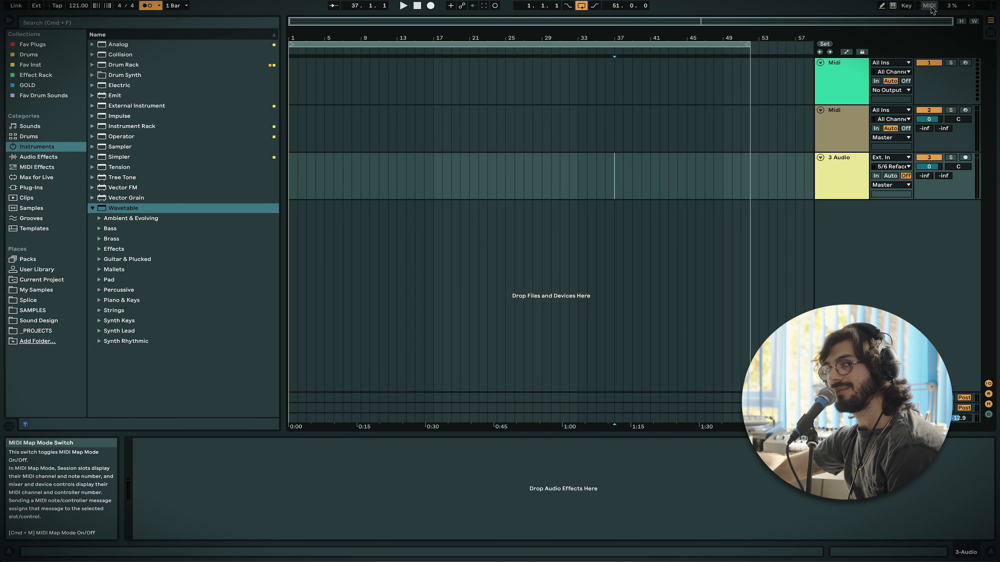
# - Map the second Midi track's volume to the controller knob sending CC 28 on channel 16 and leave MIDI mapping
pyautogui.click(930, 6)
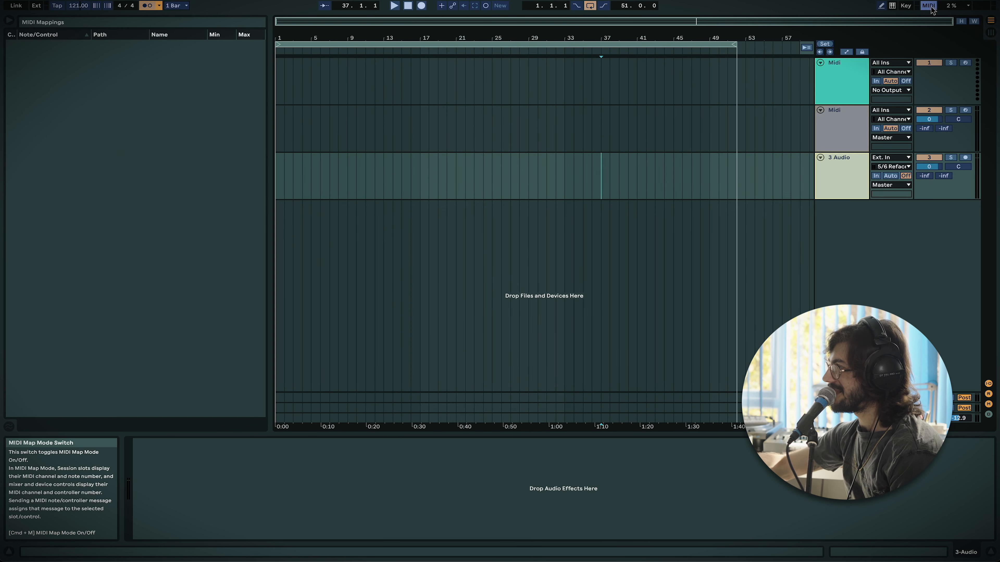
pyautogui.click(929, 120)
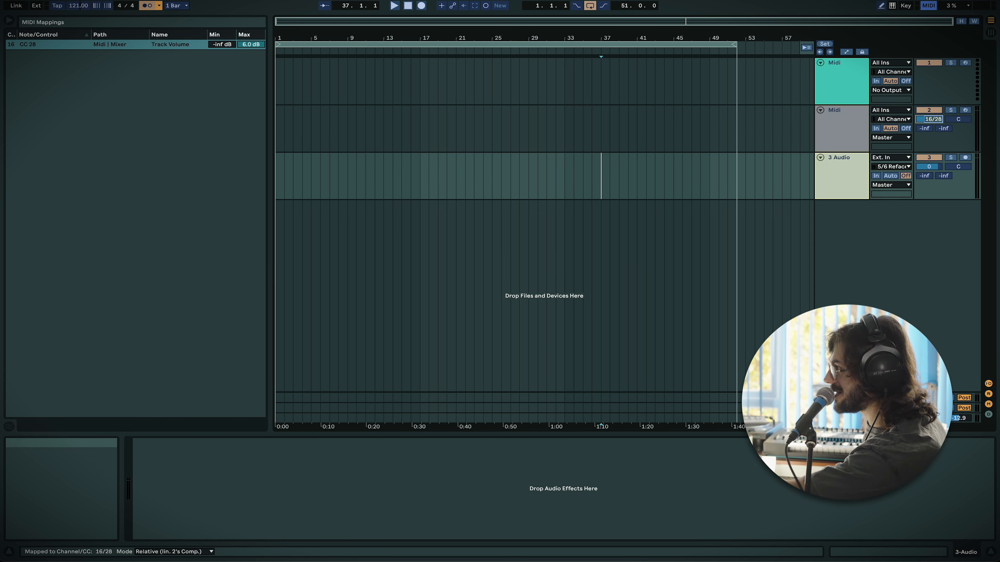
pyautogui.click(928, 6)
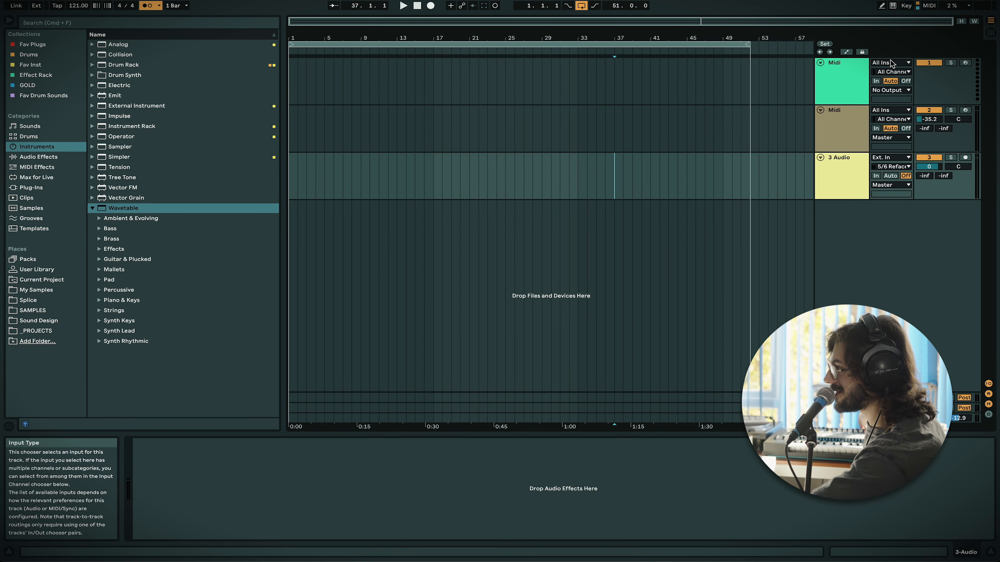
# - Map the F key to the second Midi track's solo switch and leave key mapping
pyautogui.click(905, 5)
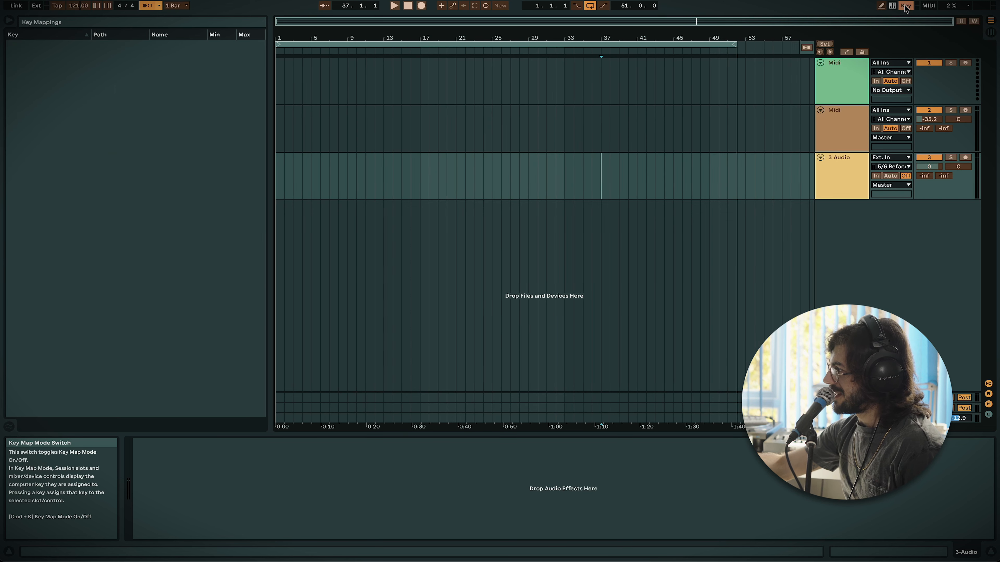
pyautogui.click(950, 111)
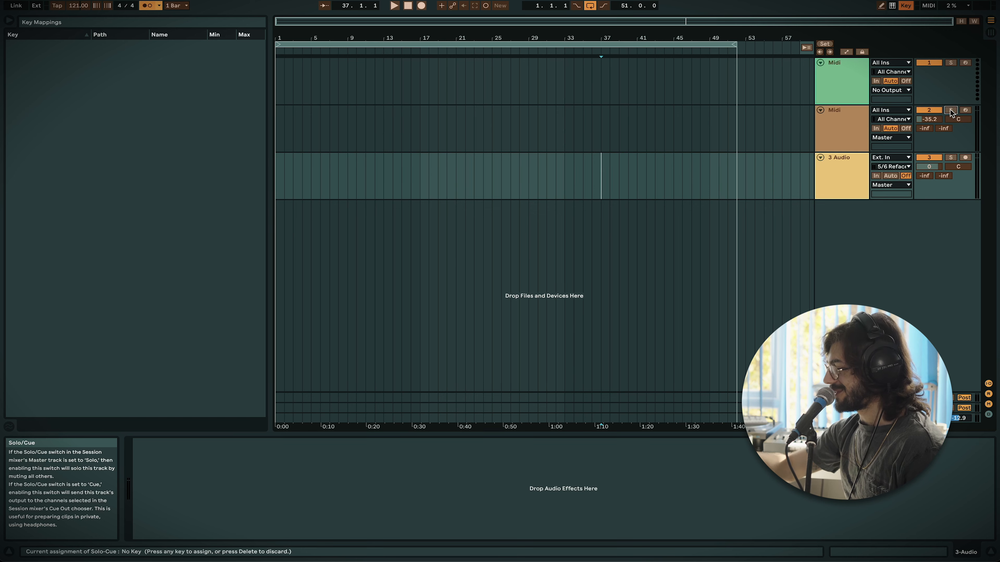
pyautogui.press('f')
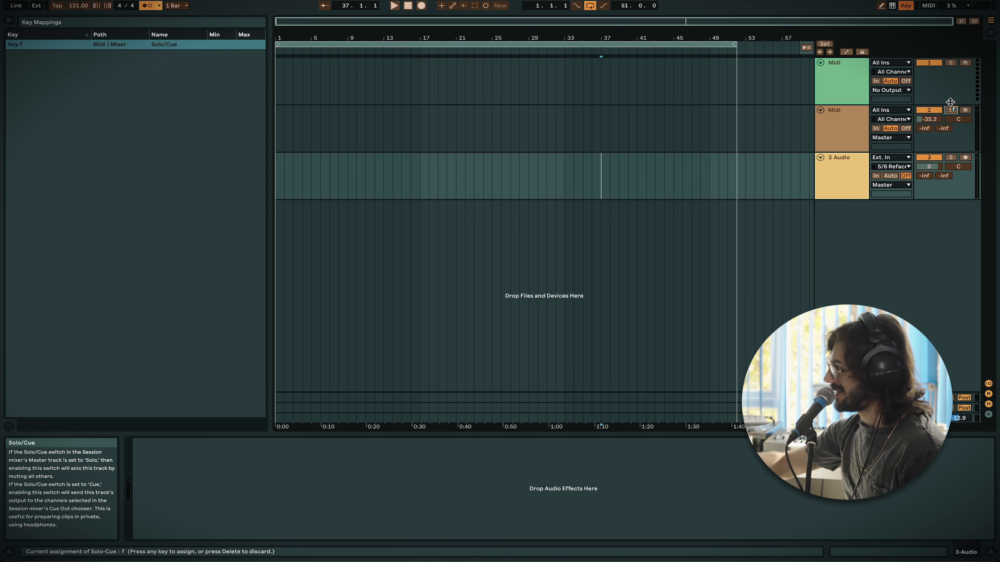
pyautogui.click(908, 6)
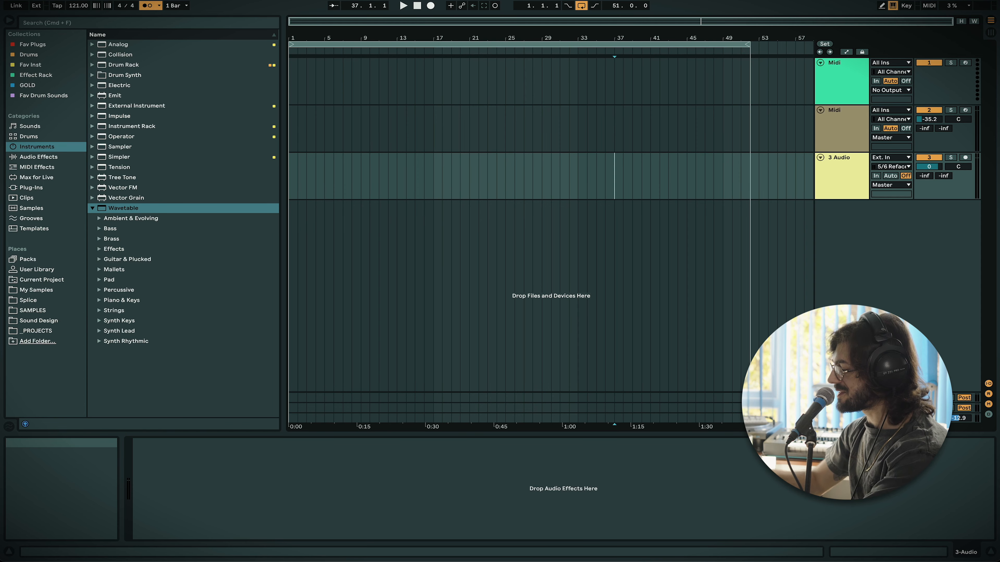
# - Turn off the computer MIDI keyboard and insert an empty MIDI clip from bar 25 to 39 on the second Midi track
pyautogui.press('m')
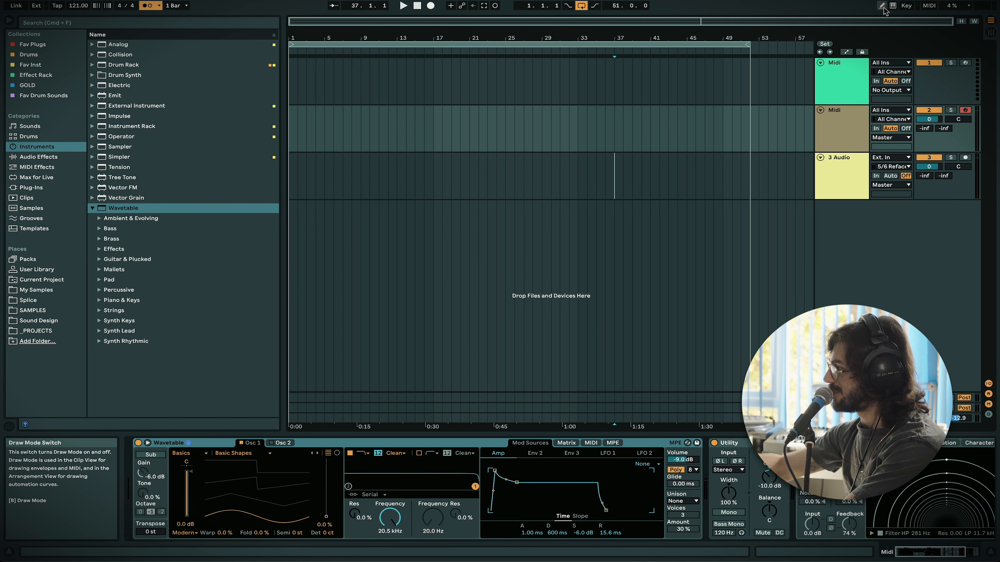
pyautogui.moveTo(504, 129); pyautogui.dragTo(632, 130)
pyautogui.press('super+shift+m')
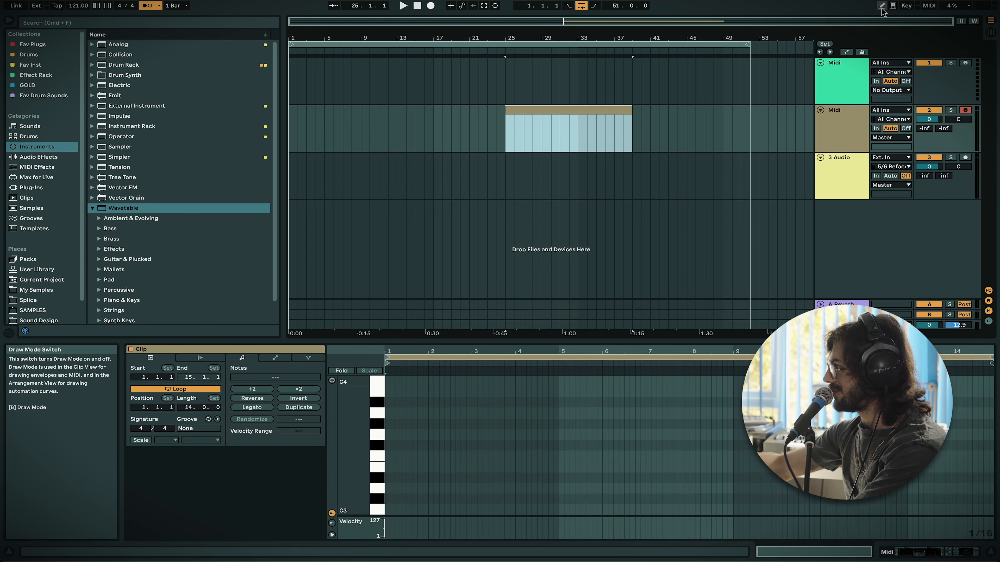
# - Turn on Draw Mode and draw a falling and rising line of 1/16 notes between B3 and D3 in the new clip
pyautogui.press('b')
pyautogui.moveTo(480, 402)
pyautogui.mouseDown()
pyautogui.moveTo(587, 466)
pyautogui.moveTo(737, 413)
pyautogui.mouseUp()
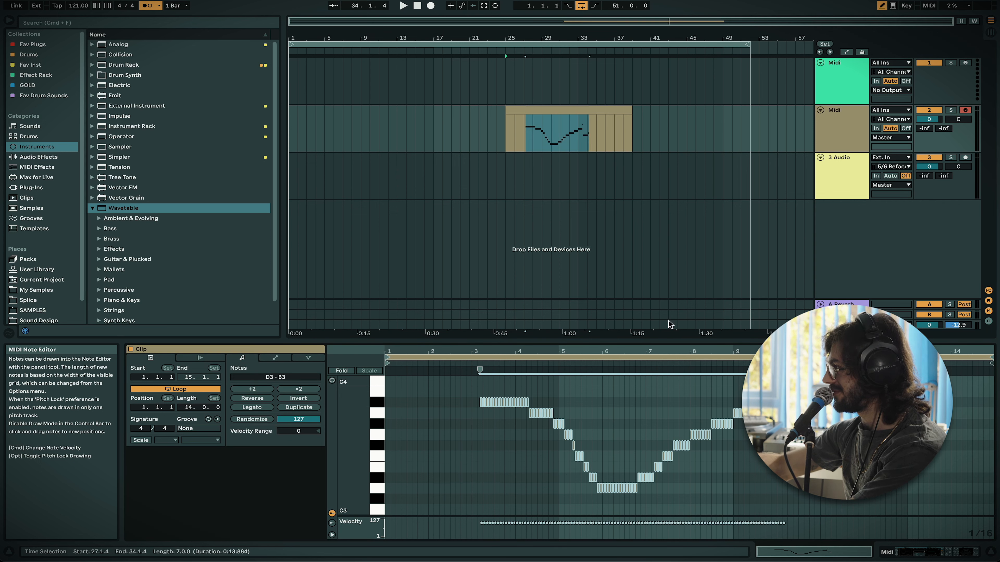
# - Show the automation lanes and draw a stepped Track Volume curve across the clip on the second Midi track
pyautogui.press('a')
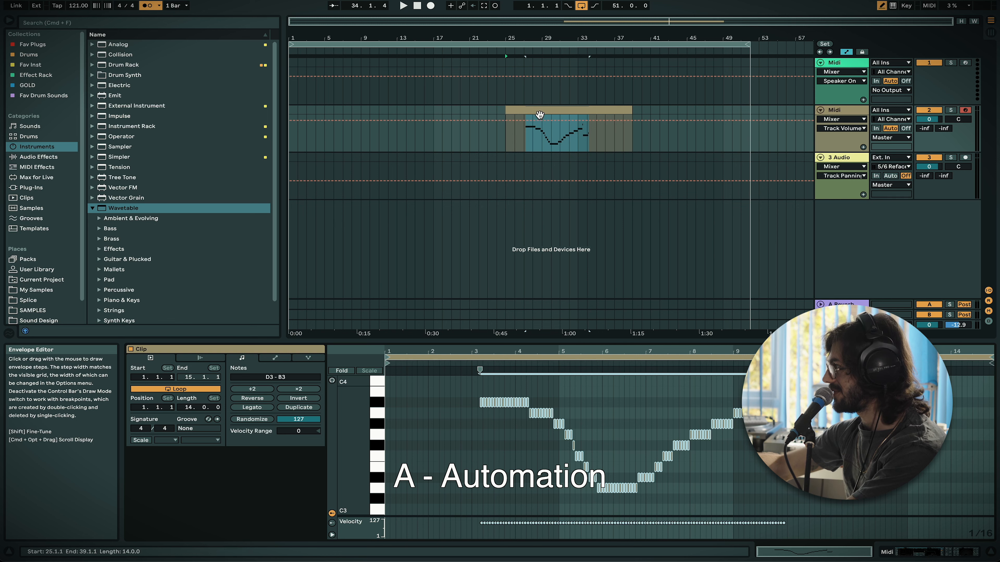
pyautogui.moveTo(498, 124)
pyautogui.mouseDown()
pyautogui.moveTo(564, 154)
pyautogui.moveTo(662, 118)
pyautogui.moveTo(559, 134)
pyautogui.moveTo(532, 126)
pyautogui.moveTo(548, 124)
pyautogui.mouseUp()
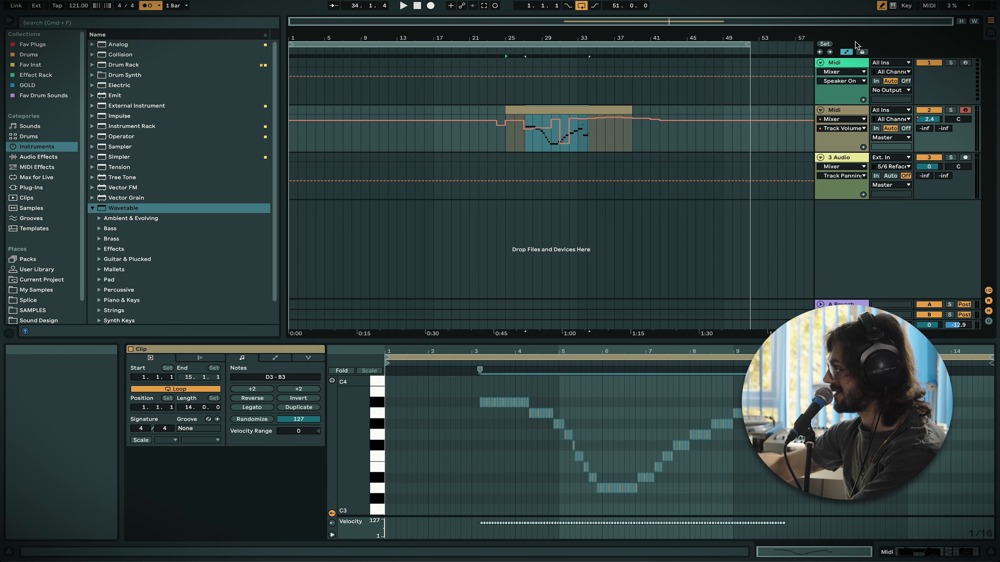